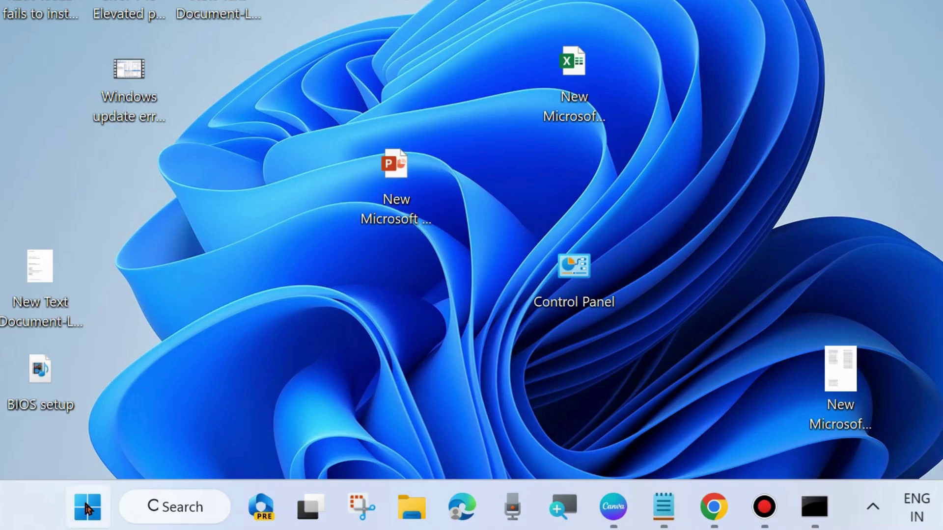
- Open the Settings app from the Start button's quick-link menu
right_click(80, 489)
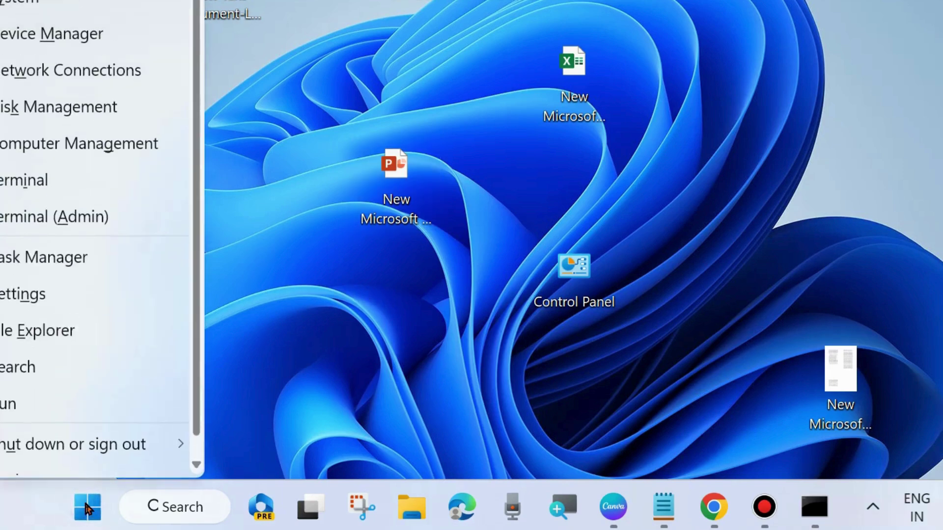
left_click(35, 299)
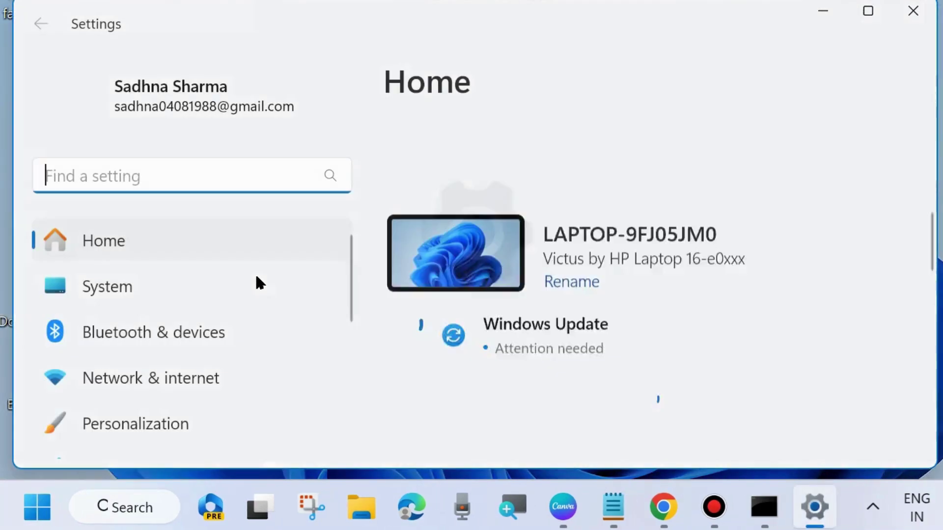
- Navigate to System > Troubleshoot and scroll toward Other troubleshooters
left_click(116, 289)
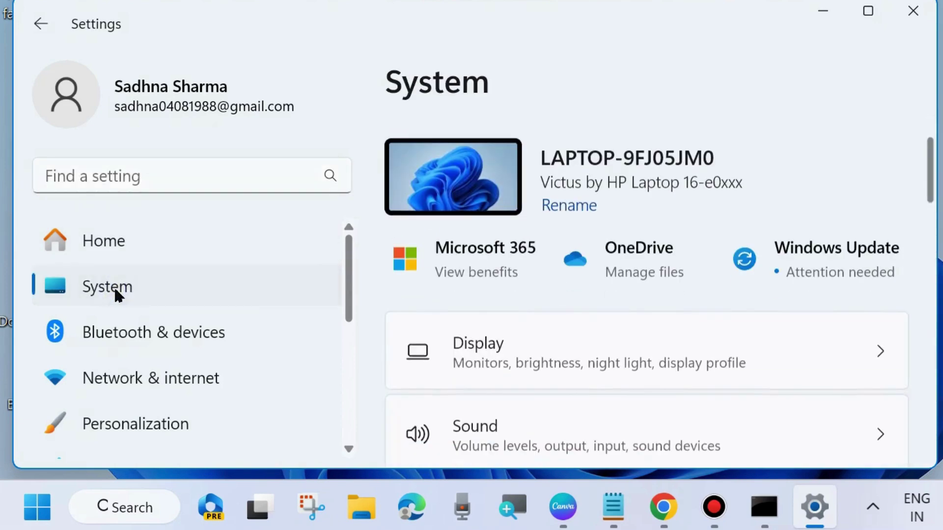
scroll(628, 334, "down", 8)
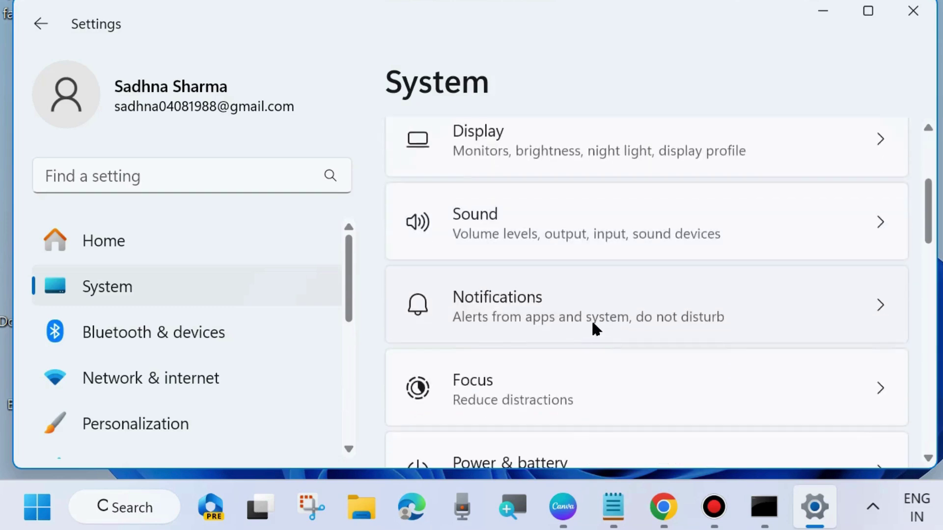
scroll(572, 320, "down", 10)
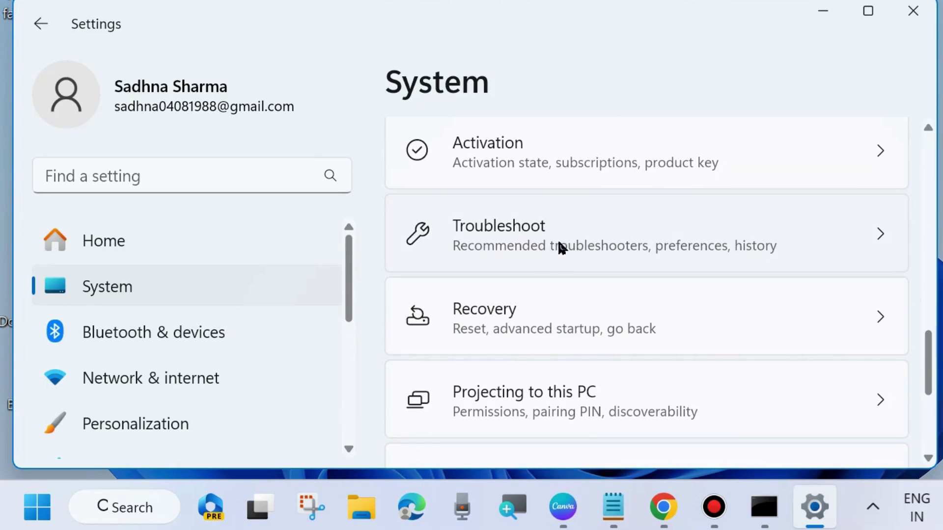
left_click(559, 234)
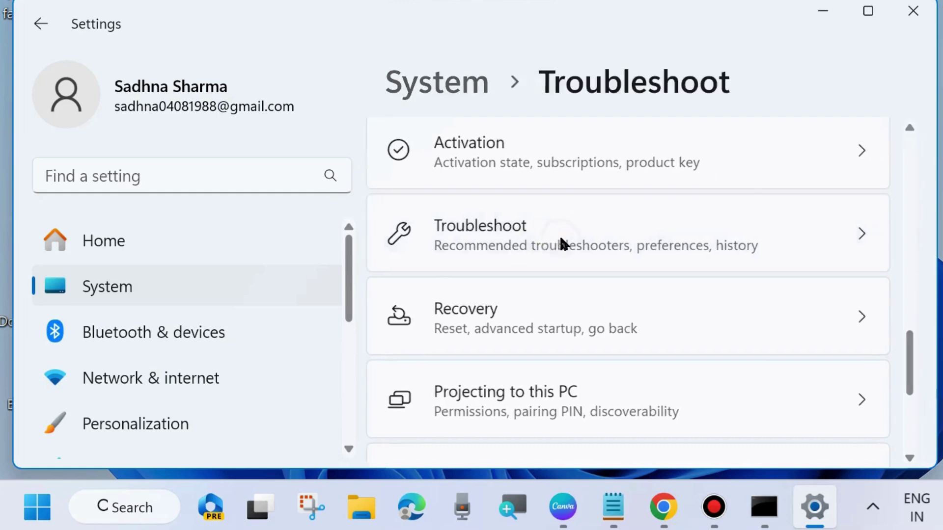
scroll(596, 315, "down", 2)
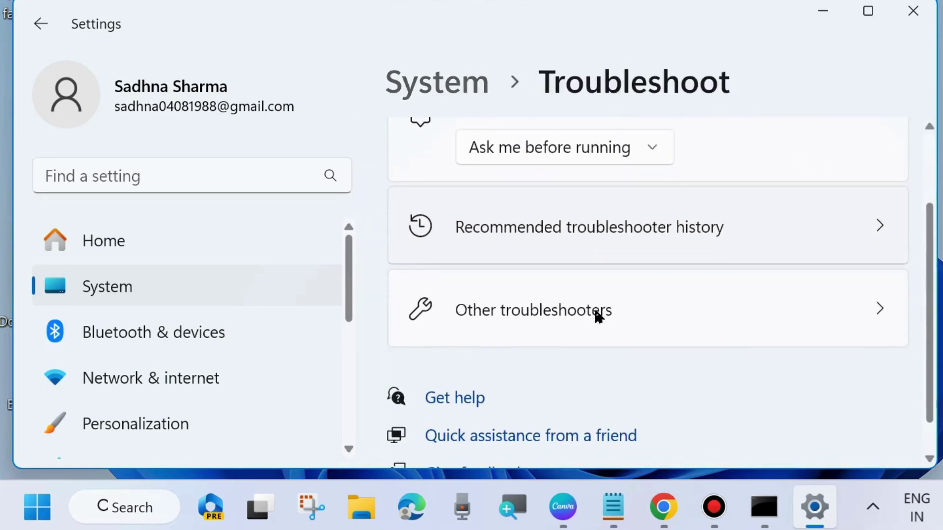
- Run the Windows Update troubleshooter from the Other troubleshooters list
left_click(570, 316)
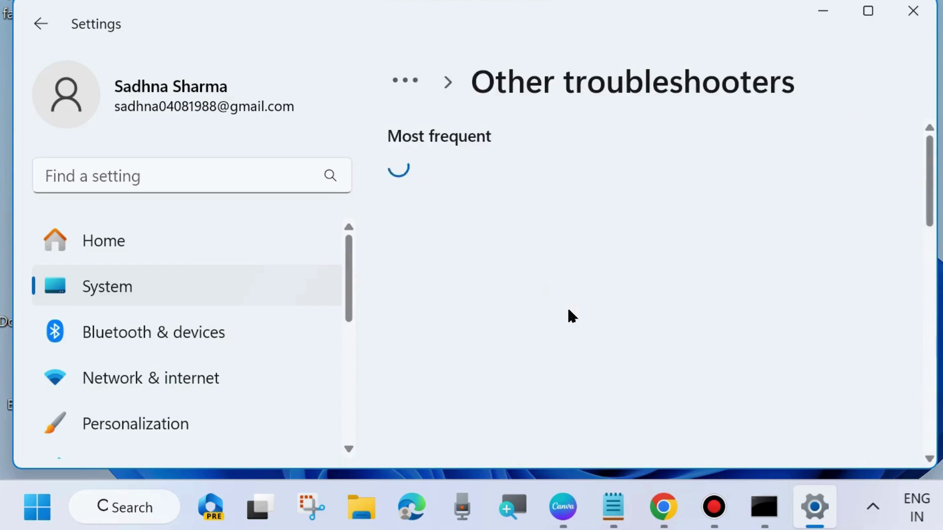
scroll(585, 275, "down", 3)
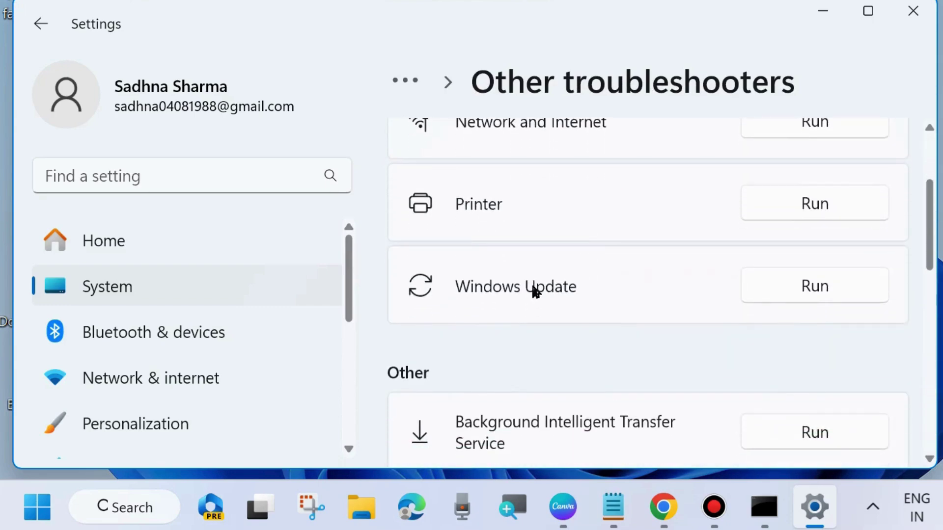
left_click(813, 287)
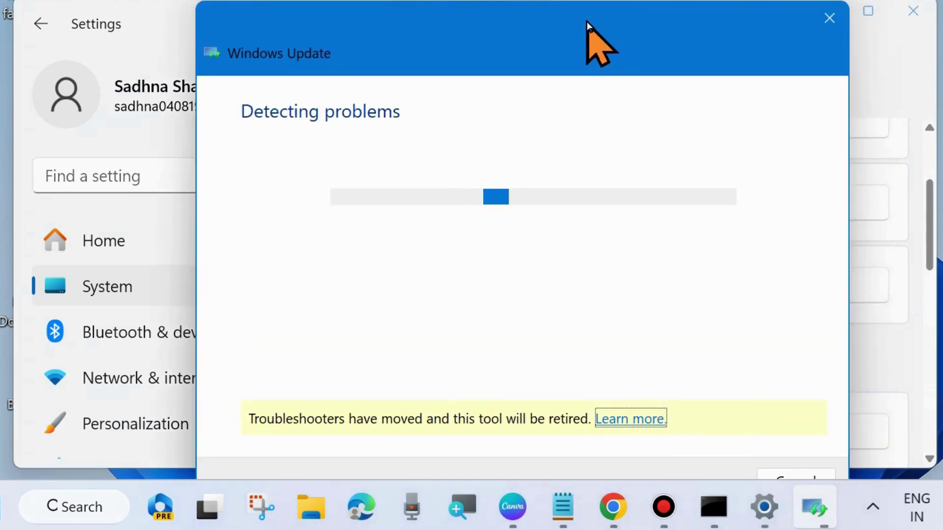
left_click_drag(586, 21, 582, 19)
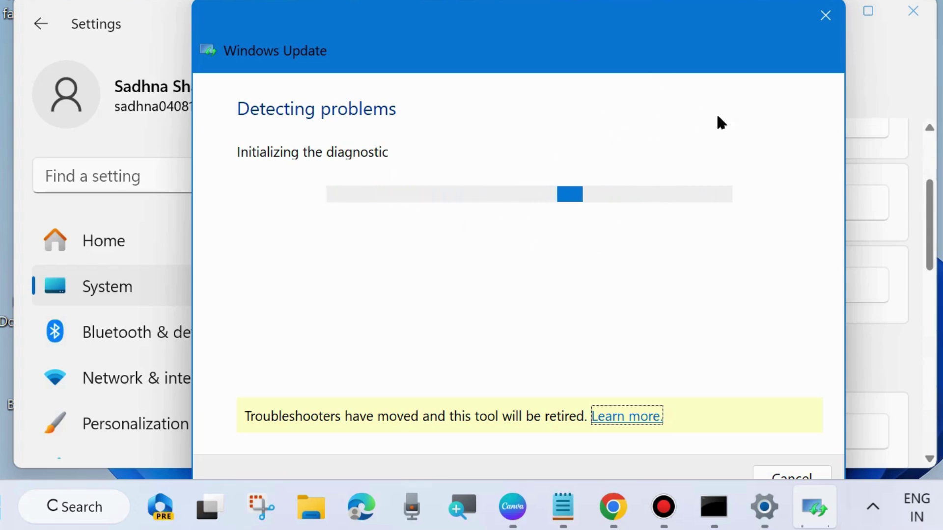
- Close the troubleshooter and the Settings window to return to the desktop
left_click(828, 17)
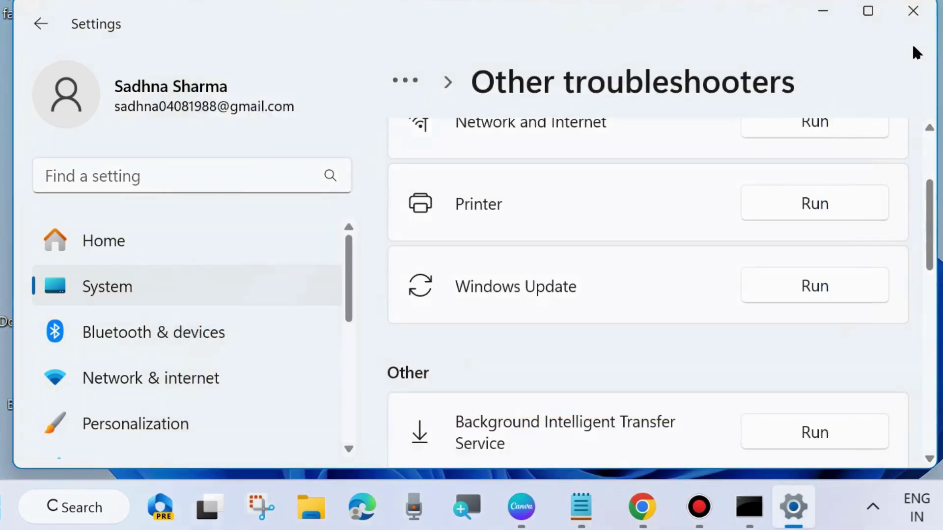
left_click(915, 14)
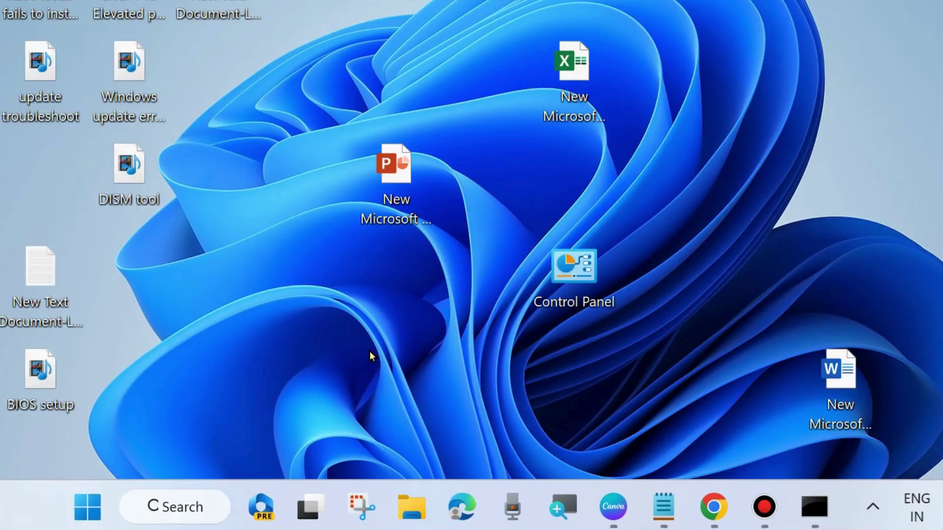
right_click(86, 514)
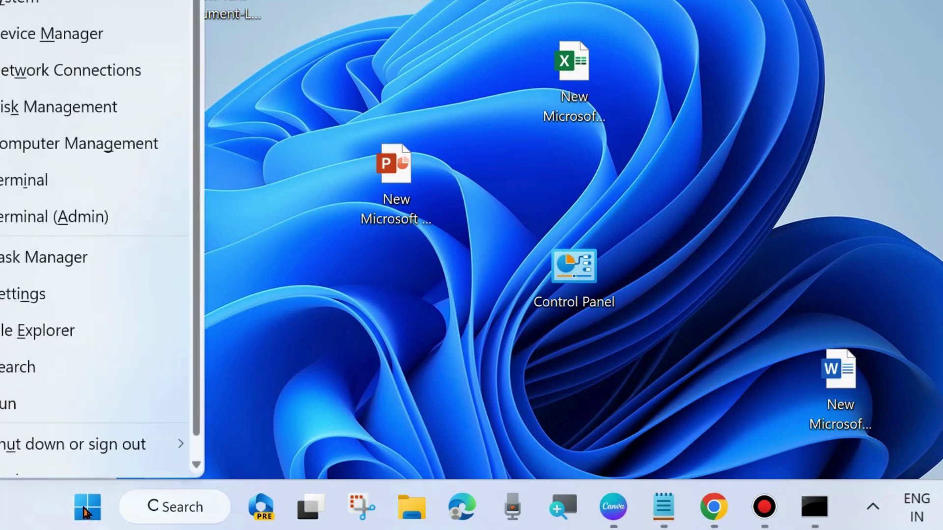
- Launch services.msc from the Run dialog to open the Services console
left_click(34, 408)
left_click_drag(143, 228, 454, 55)
type("services")
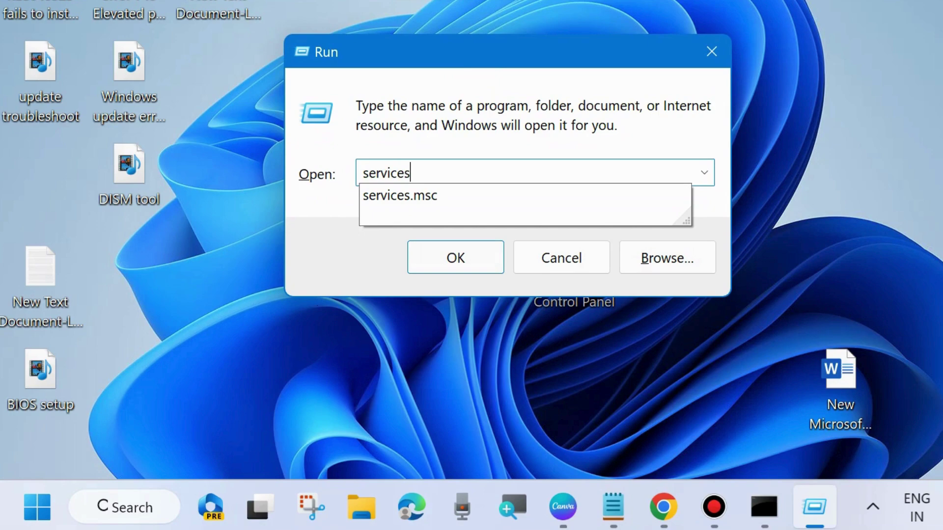
left_click(420, 197)
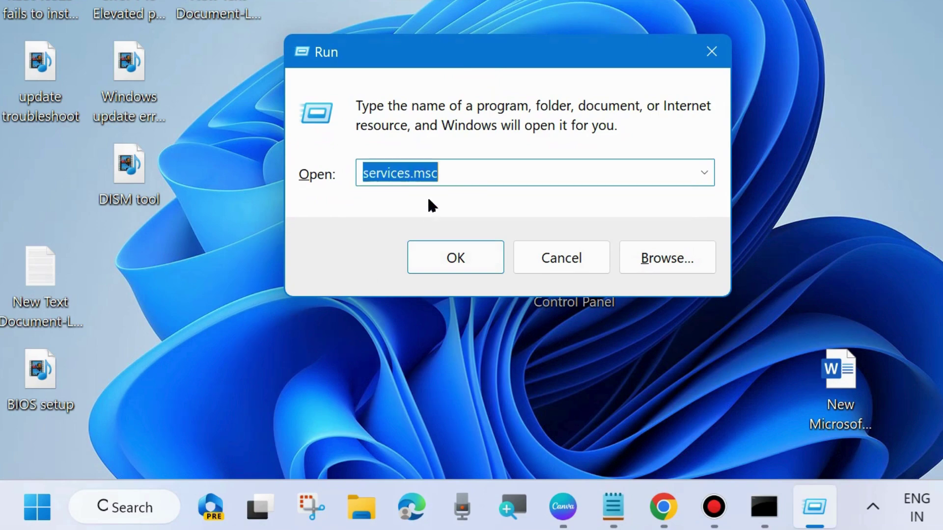
left_click(482, 175)
left_click(403, 203)
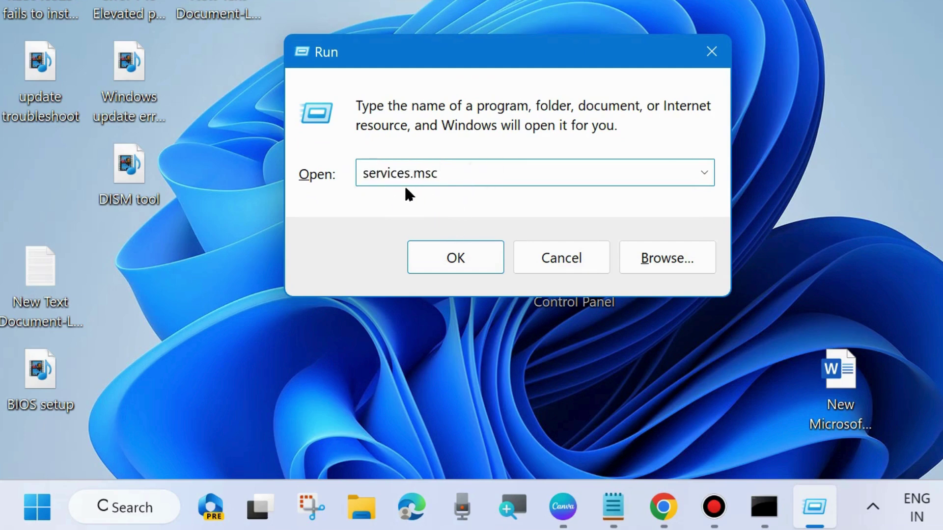
left_click(464, 246)
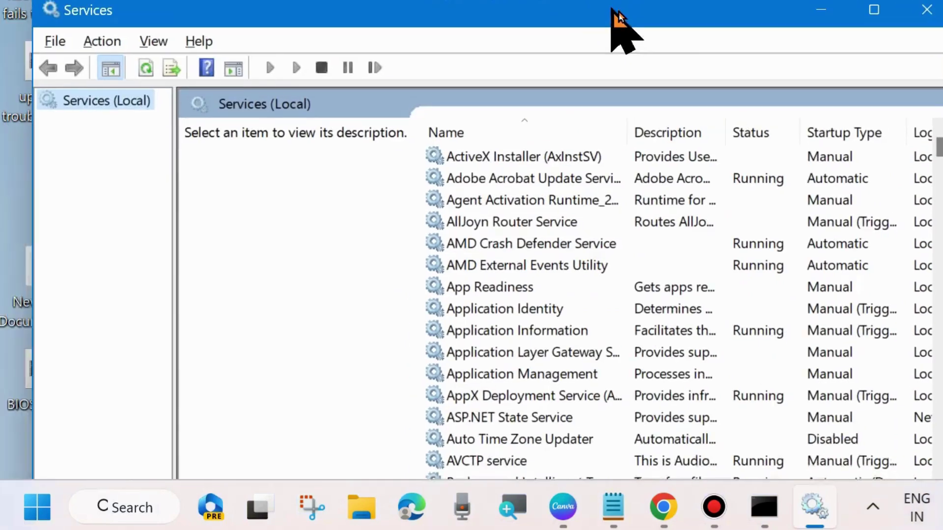
- Restart the Background Intelligent Transfer Service
left_click_drag(580, 21, 508, 0)
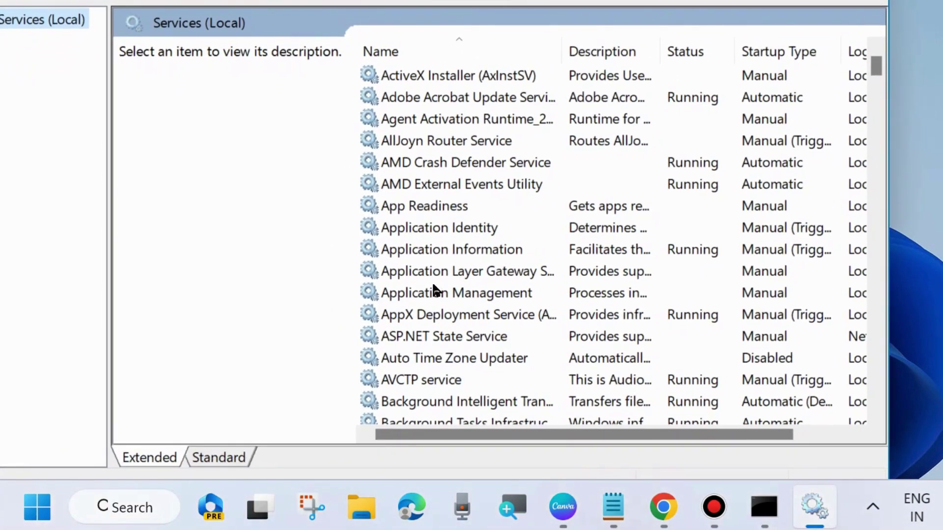
scroll(434, 291, "down", 3)
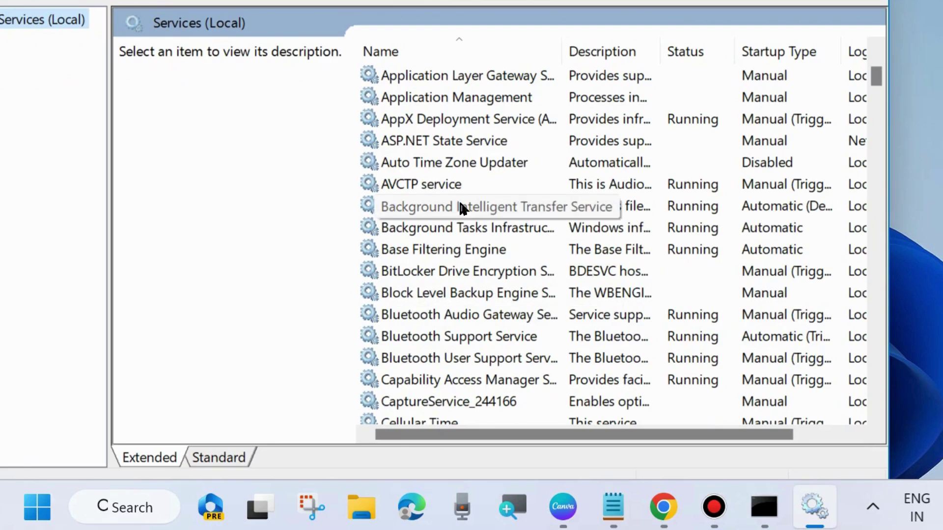
left_click(498, 208)
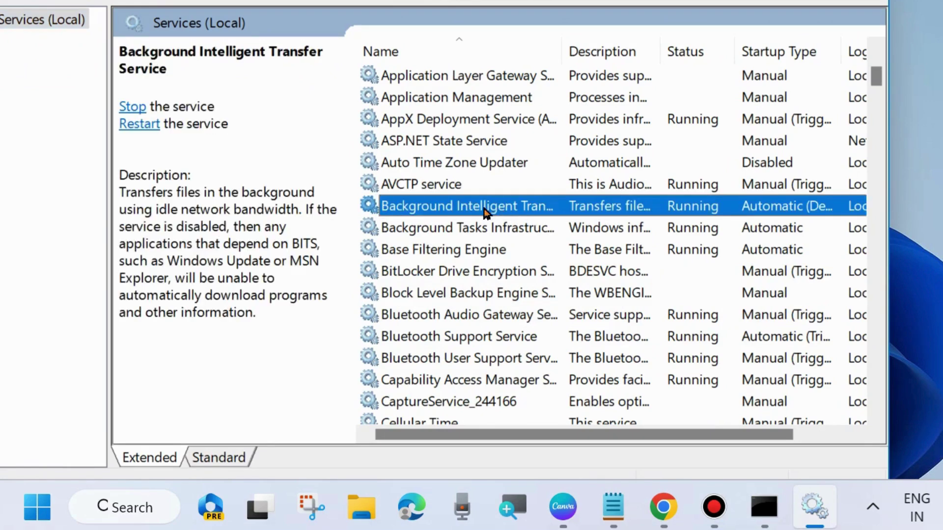
right_click(445, 209)
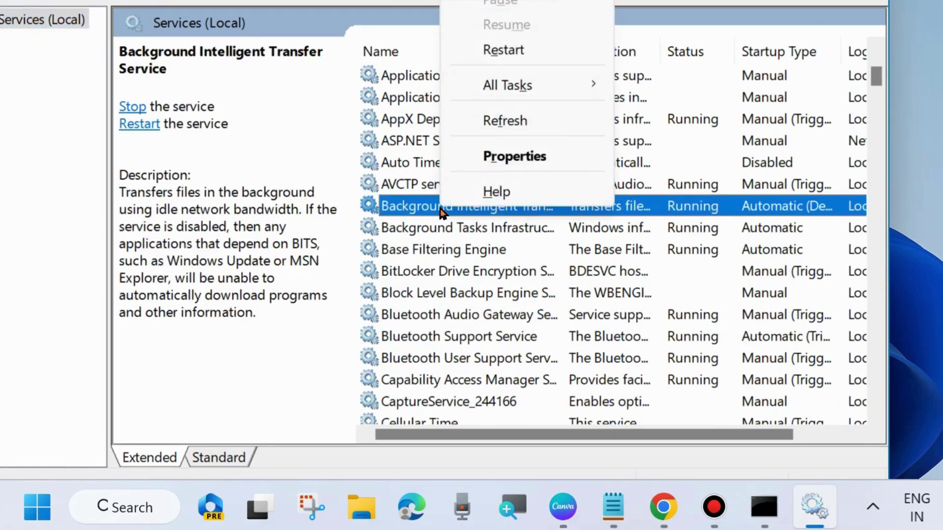
left_click(505, 49)
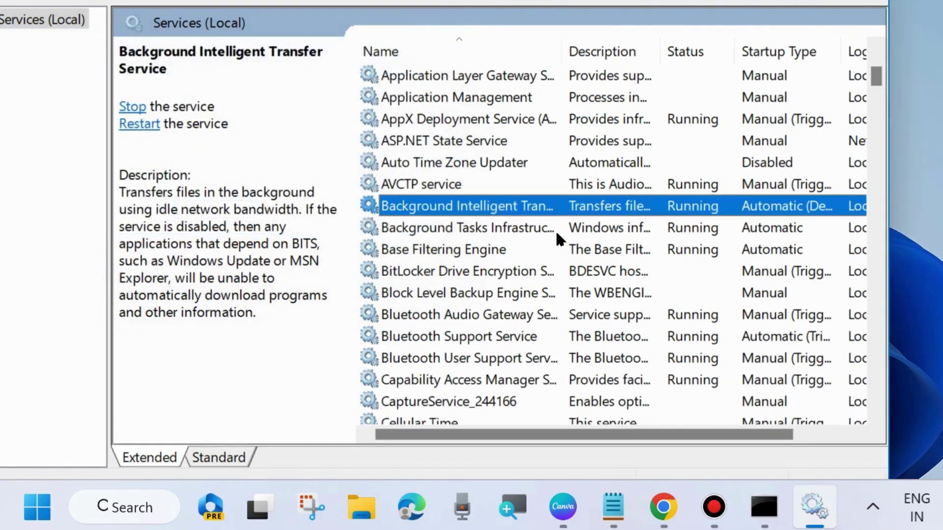
- Set the BITS startup type to Automatic and apply it
double_click(503, 203)
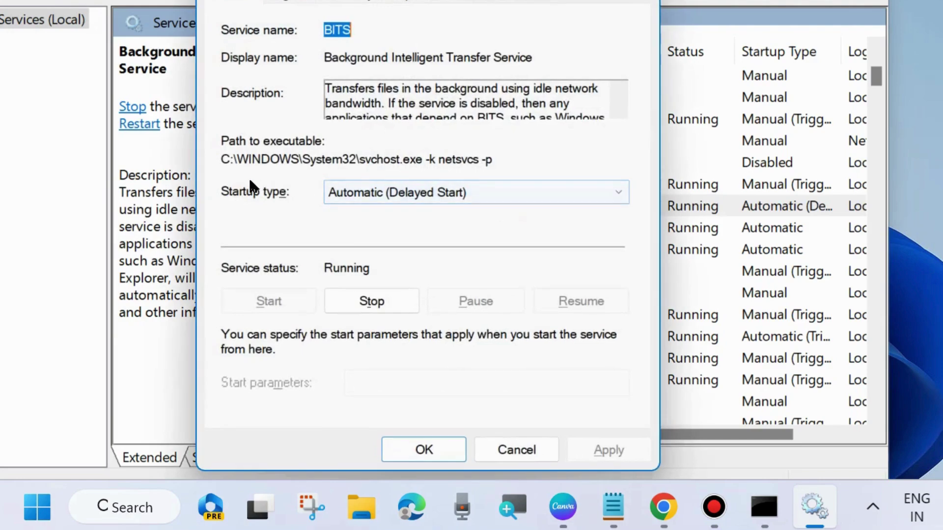
left_click(444, 193)
left_click(384, 228)
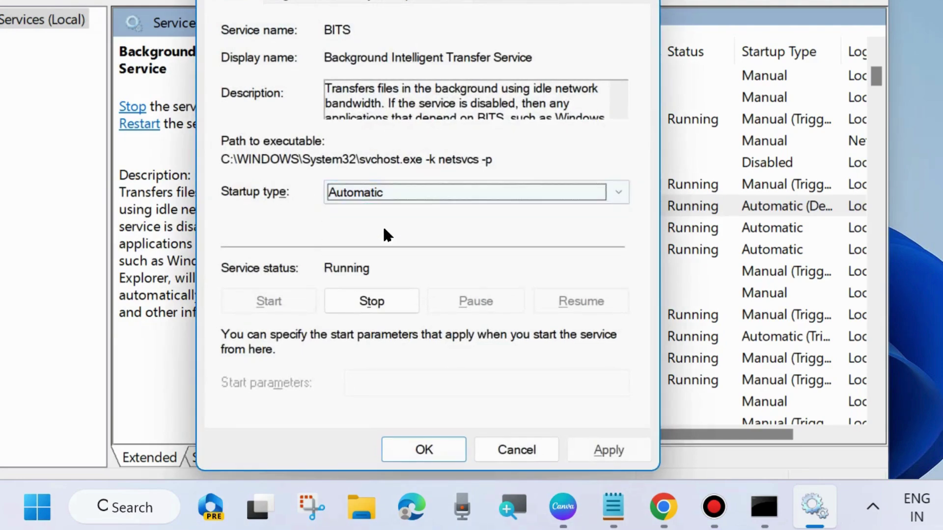
left_click(604, 449)
left_click(423, 450)
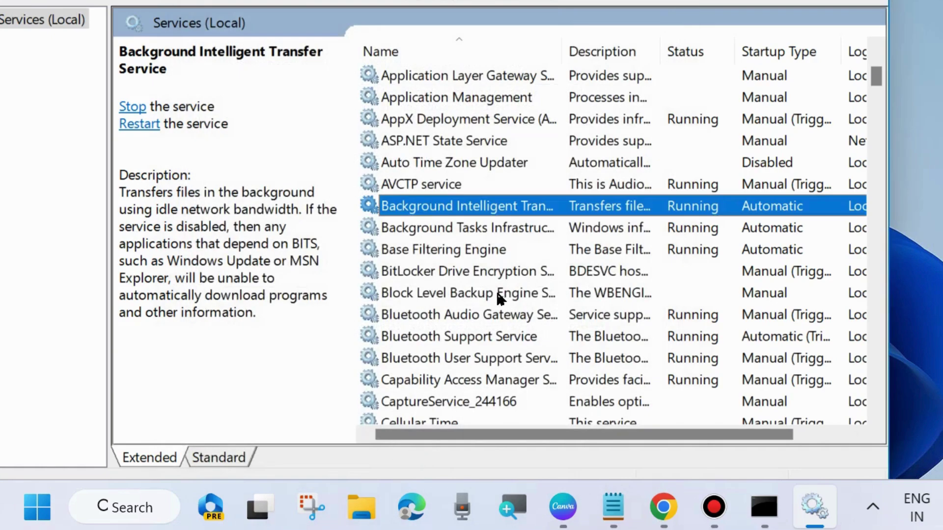
scroll(484, 294, "down", 7)
- Restart Cryptographic Services and verify Running with Automatic startup in its Properties
scroll(483, 293, "down", 4)
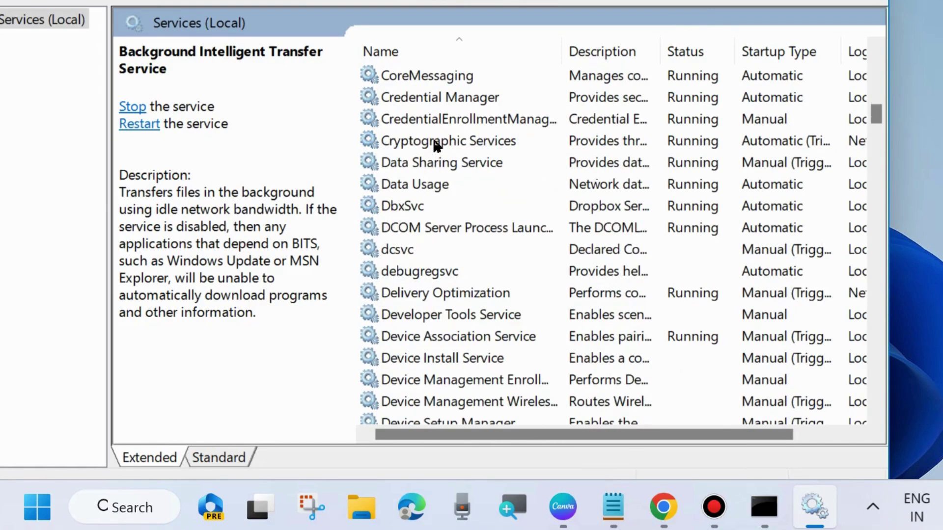
left_click(436, 145)
right_click(443, 145)
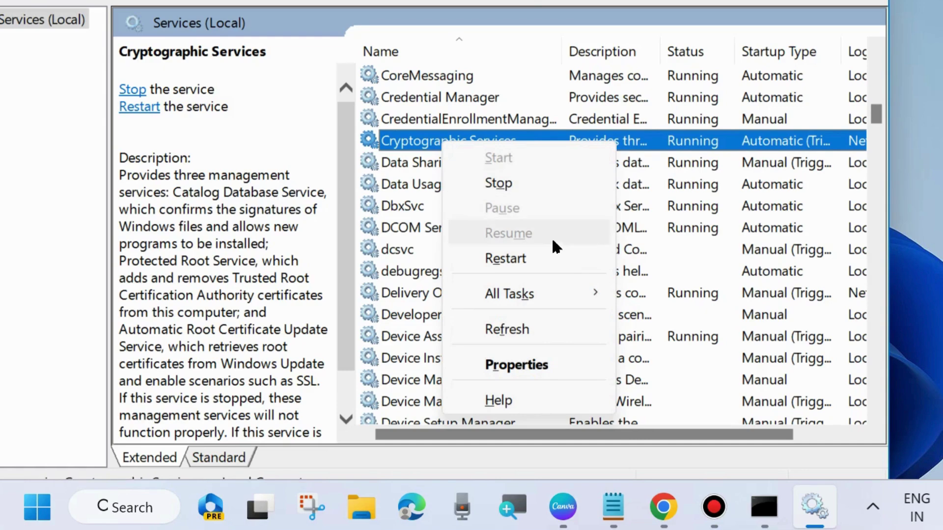
left_click(505, 259)
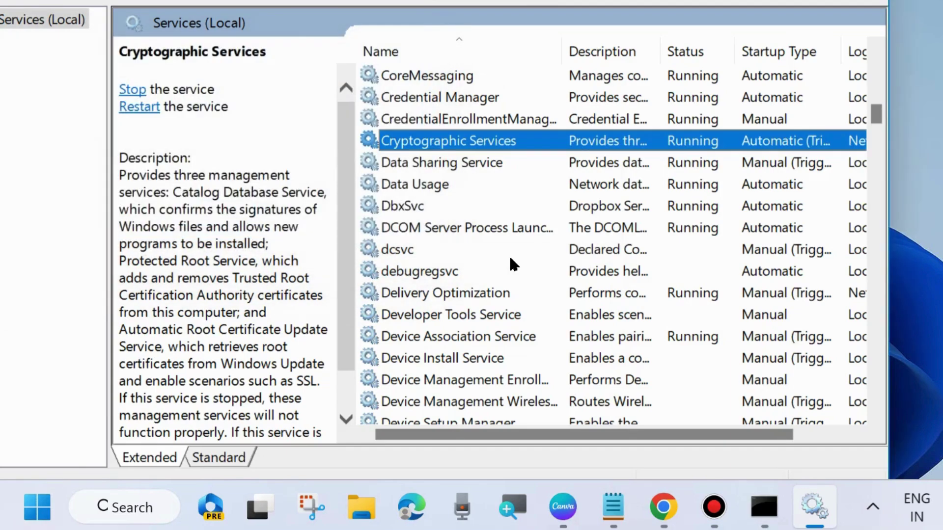
double_click(480, 142)
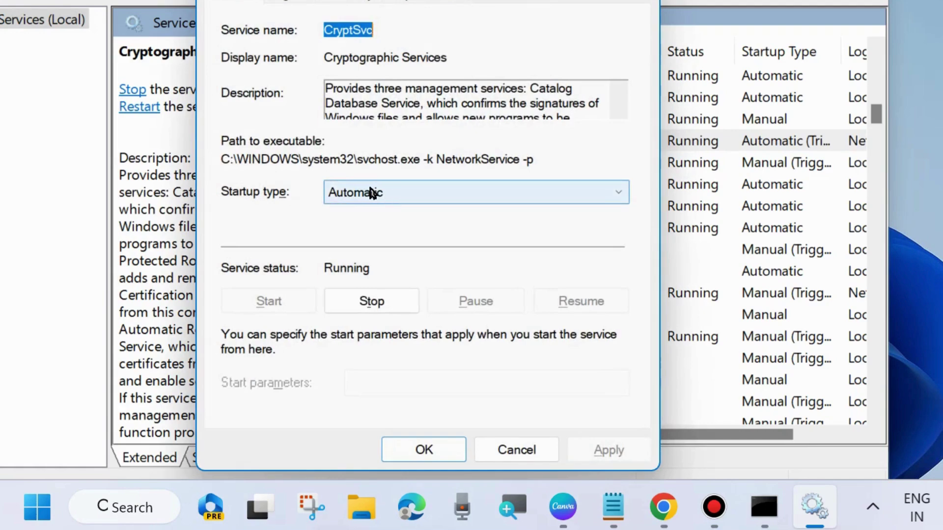
left_click(436, 443)
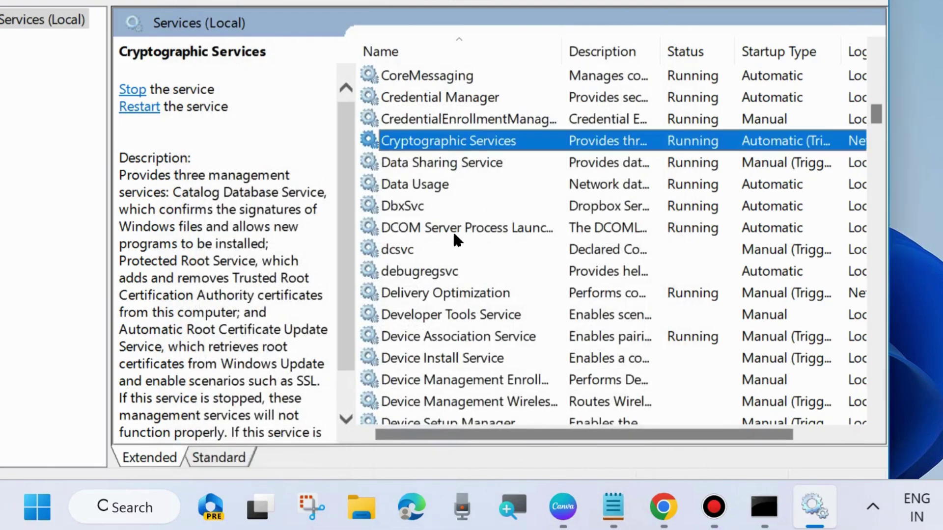
scroll(454, 236, "down", 16)
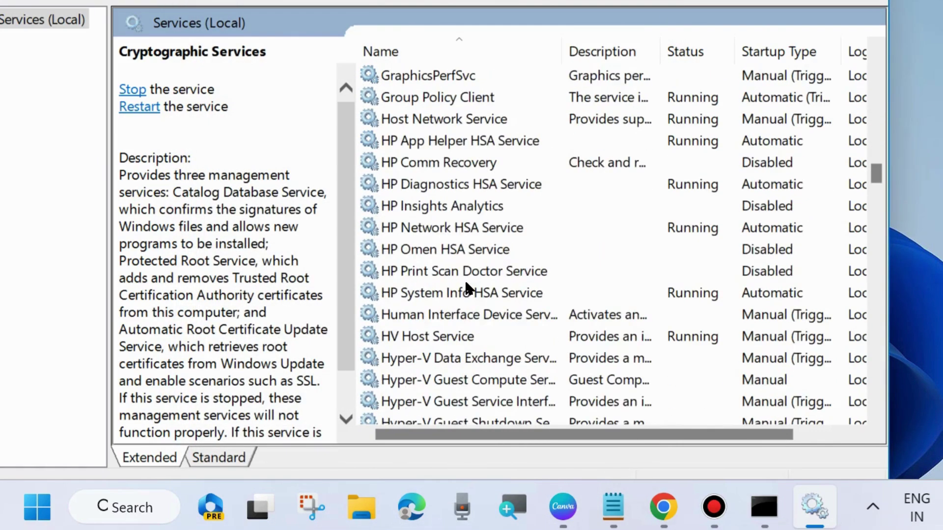
- Start the Windows Installer service and check its Properties, leaving startup at Manual
scroll(466, 289, "down", 3)
scroll(549, 299, "down", 10)
left_click_drag(879, 223, 874, 376)
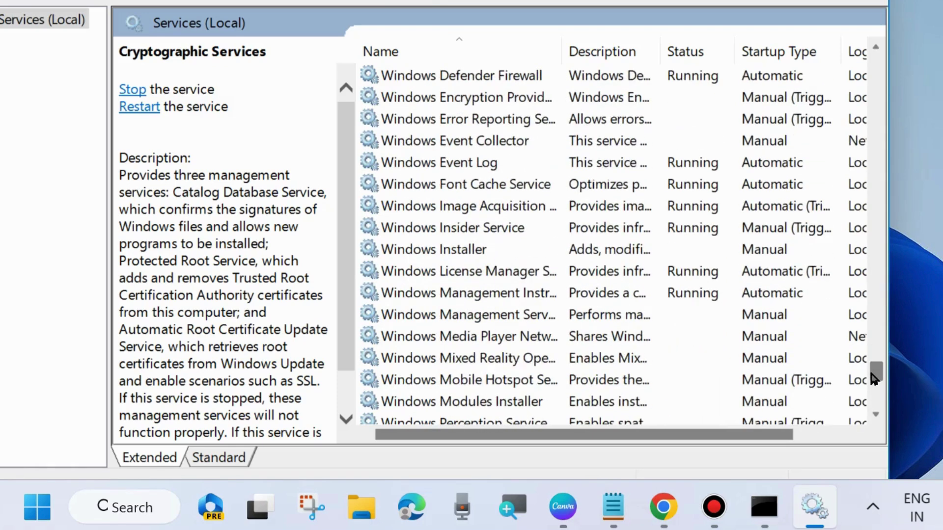
left_click(426, 248)
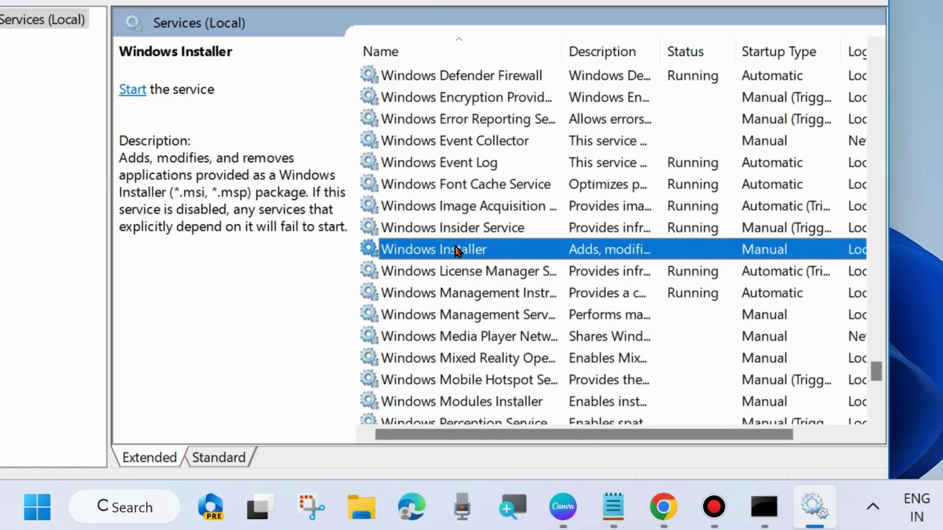
right_click(450, 246)
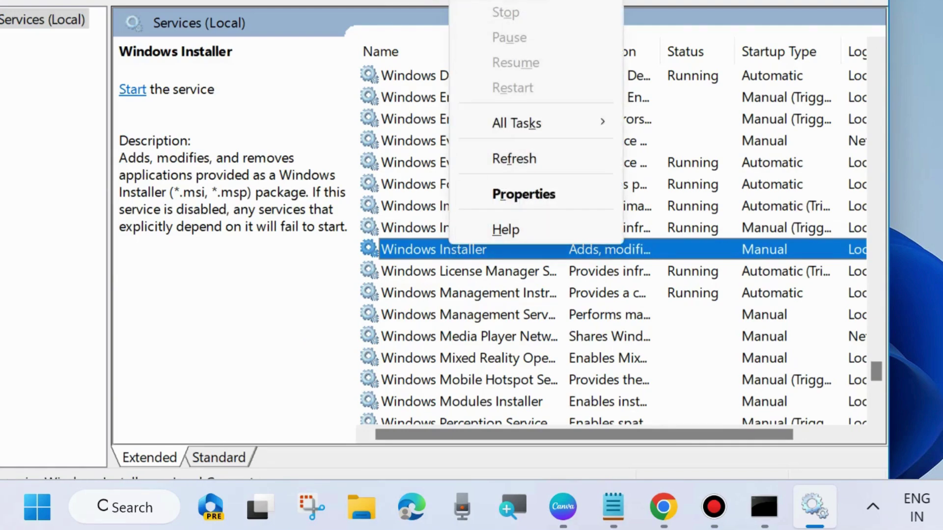
left_click(506, 2)
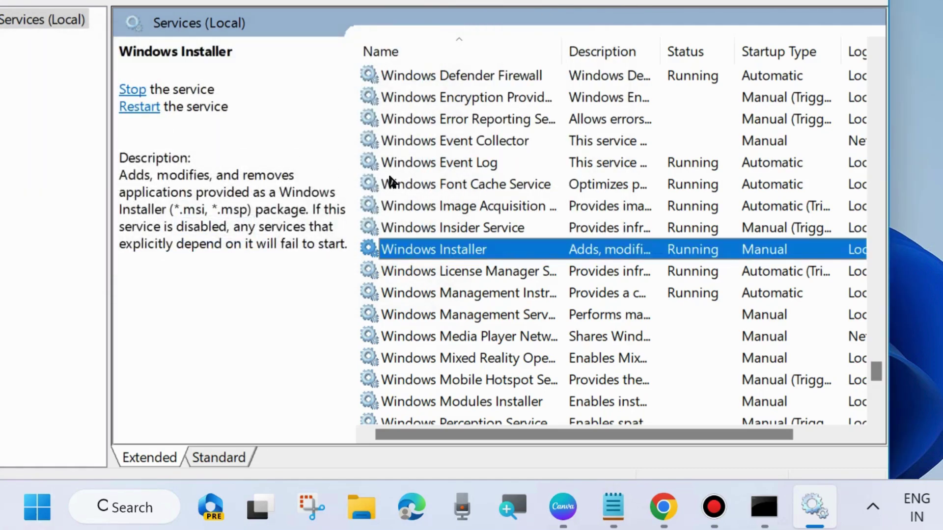
double_click(451, 252)
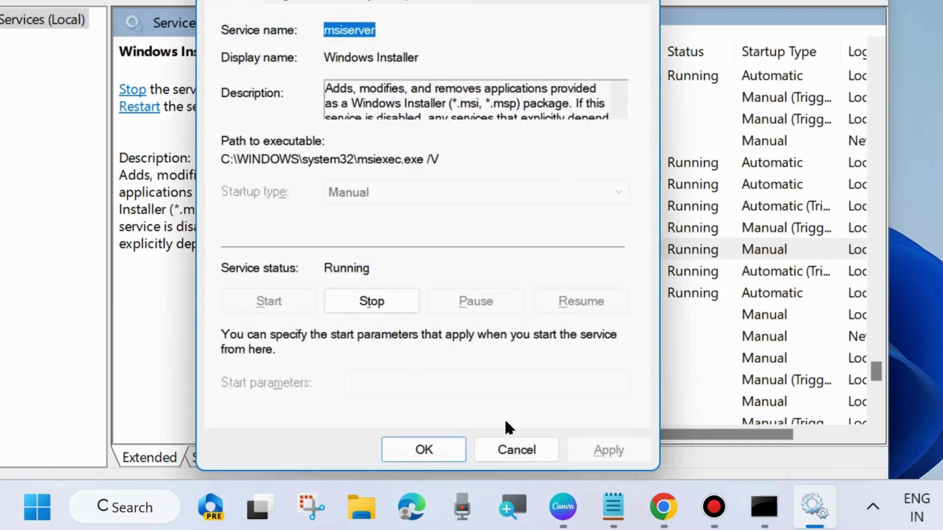
left_click(423, 449)
- Restart the Windows Update service
scroll(460, 311, "down", 4)
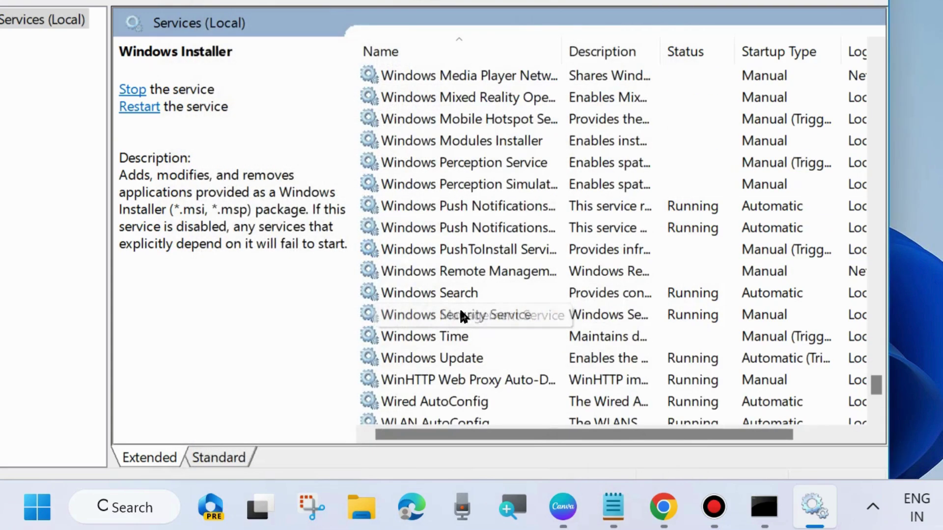
scroll(465, 314, "down", 3)
left_click(419, 167)
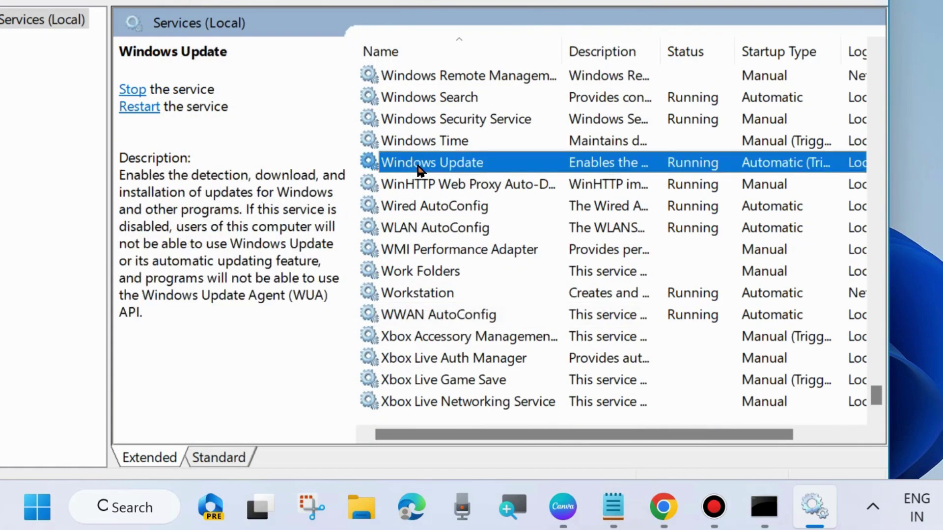
right_click(410, 167)
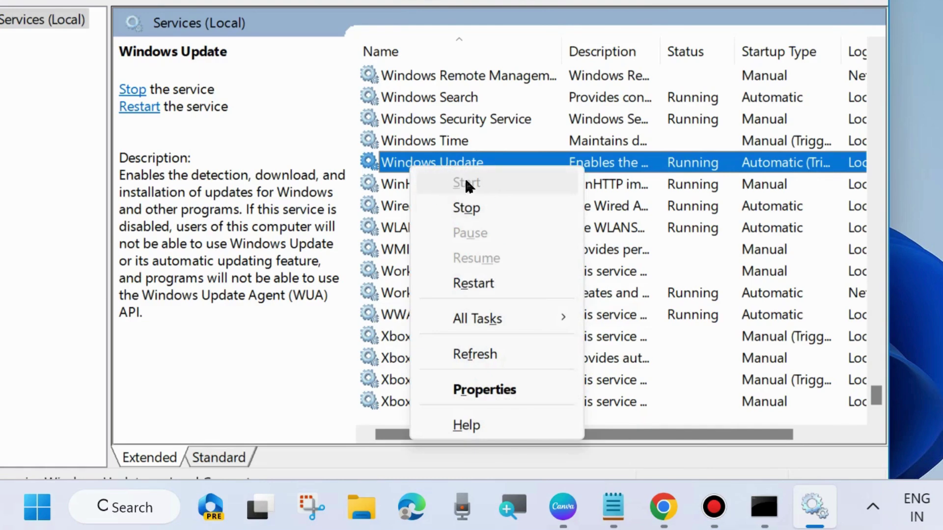
left_click(474, 284)
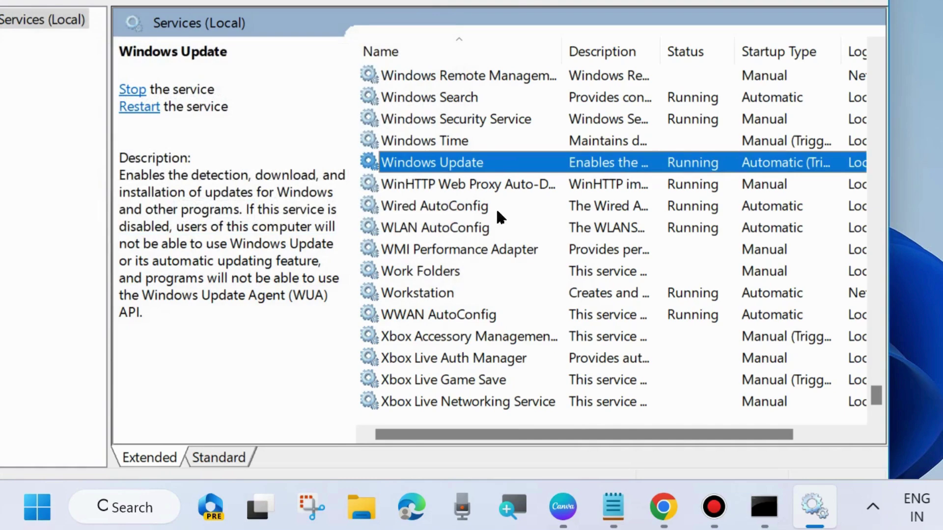
- Confirm Windows Update's Automatic startup in Properties, then close the Services console
double_click(446, 167)
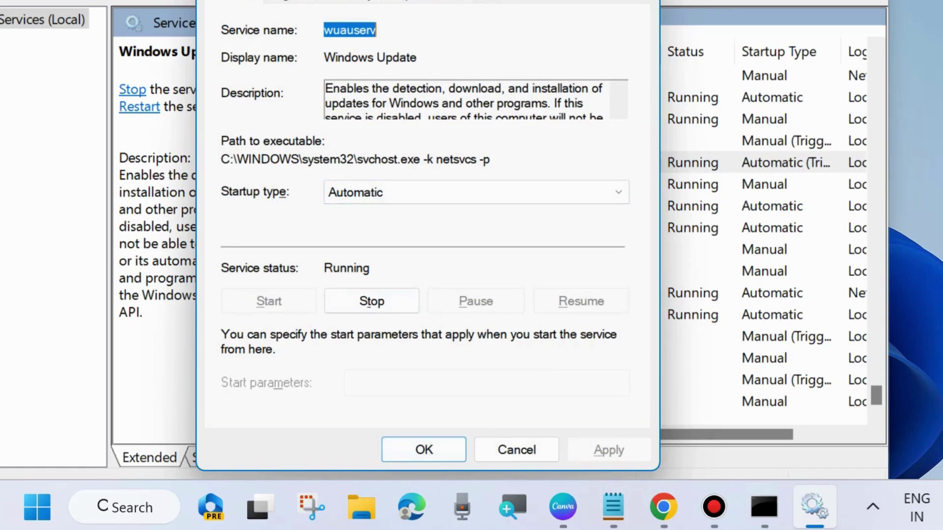
key("Return")
key("alt+F4")
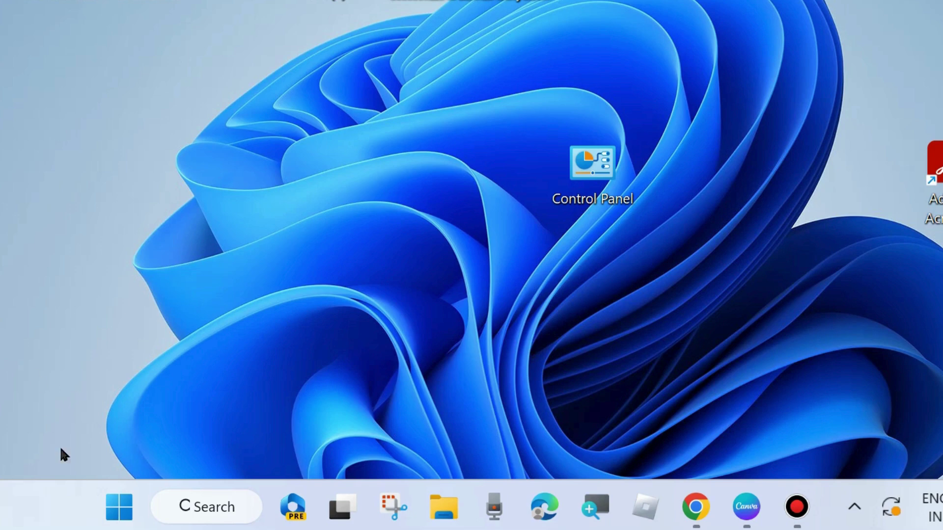
- Search for 'disc' in Windows Search and launch Disk Cleanup
left_click(225, 514)
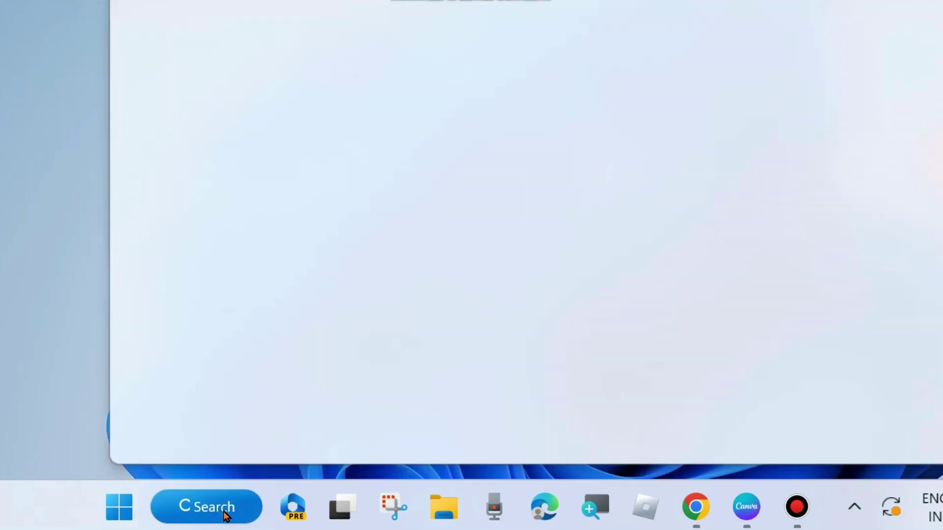
type("disc")
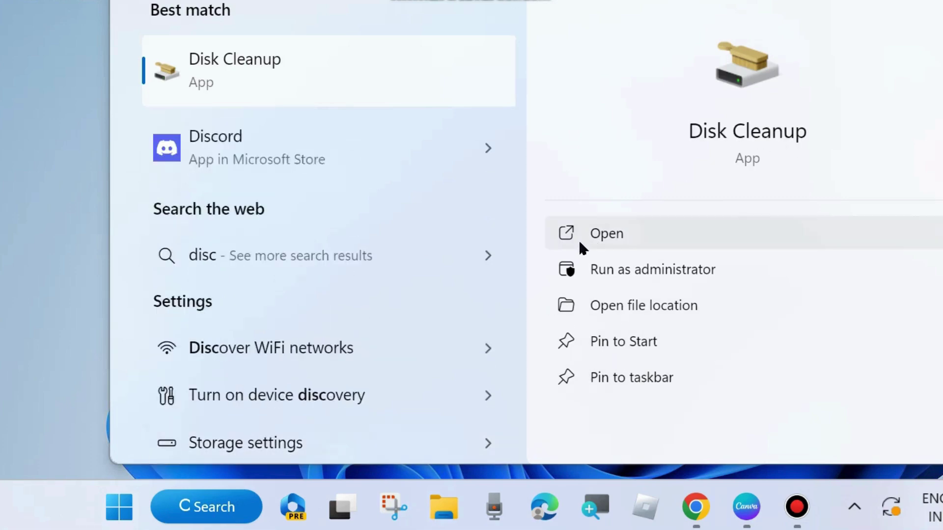
left_click(605, 236)
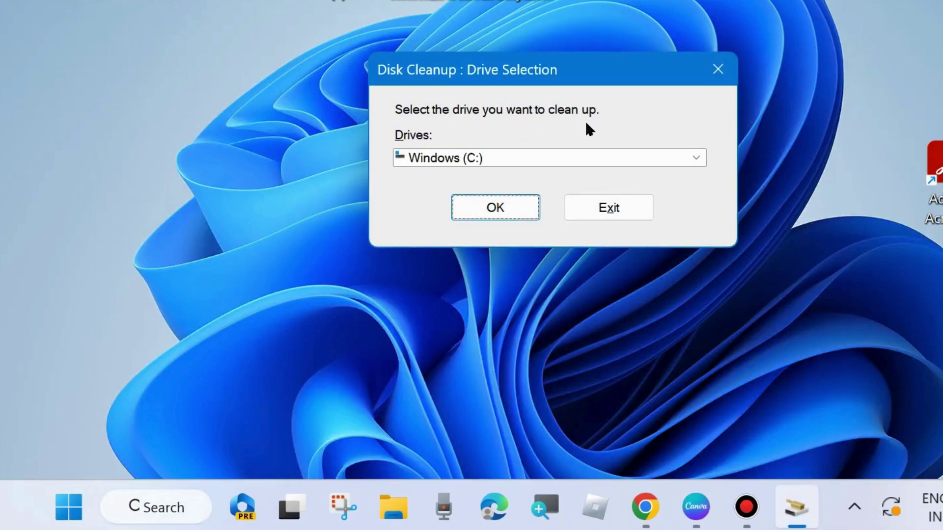
- Pick drive Windows (C:) in Disk Cleanup and permanently delete the checked file categories
left_click(496, 207)
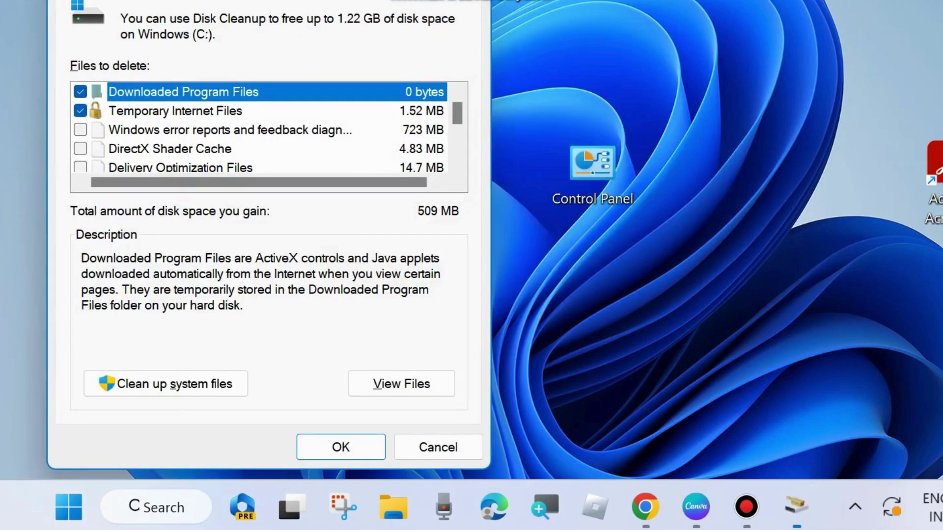
left_click_drag(339, 0, 501, 40)
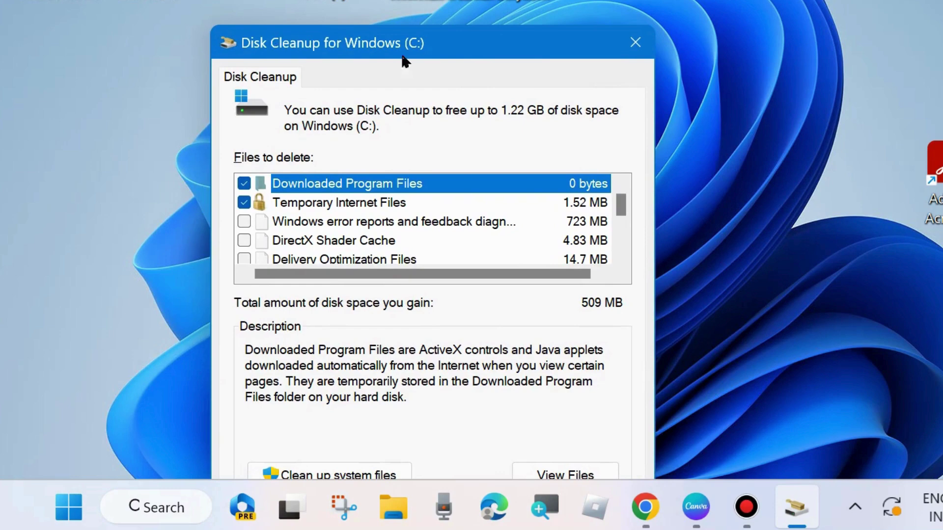
scroll(297, 245, "down", 1)
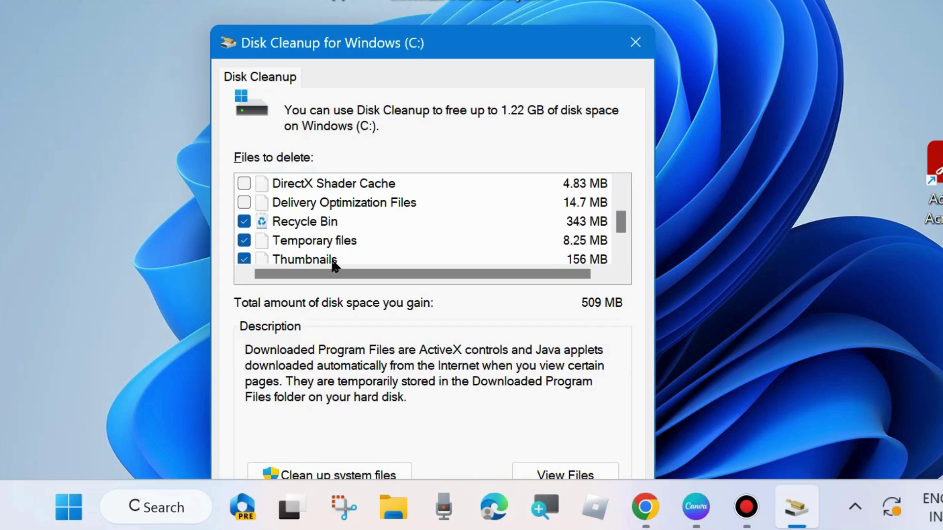
scroll(294, 248, "down", 1)
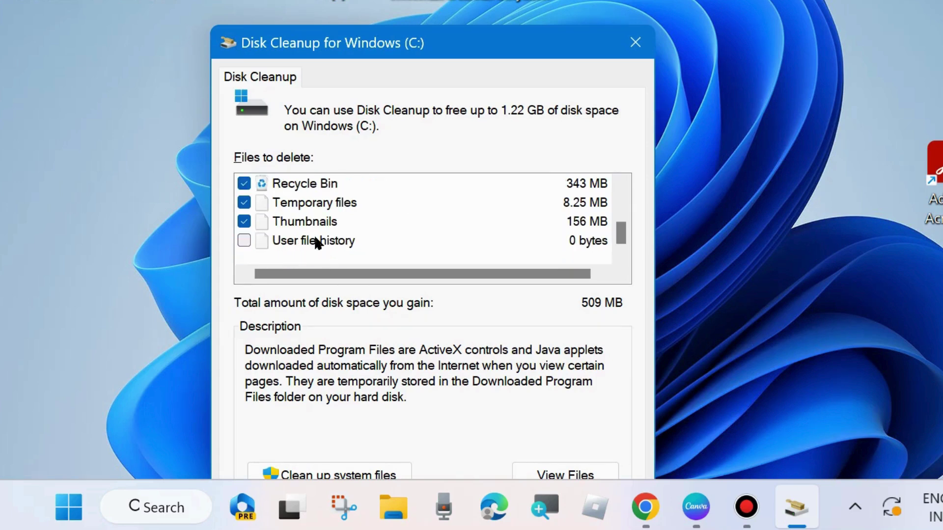
scroll(314, 243, "up", 2)
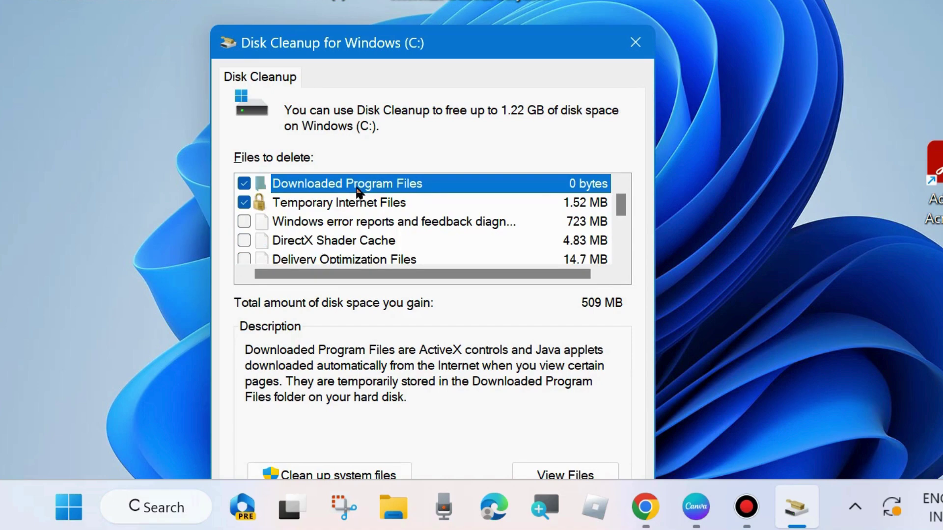
left_click_drag(505, 45, 487, 27)
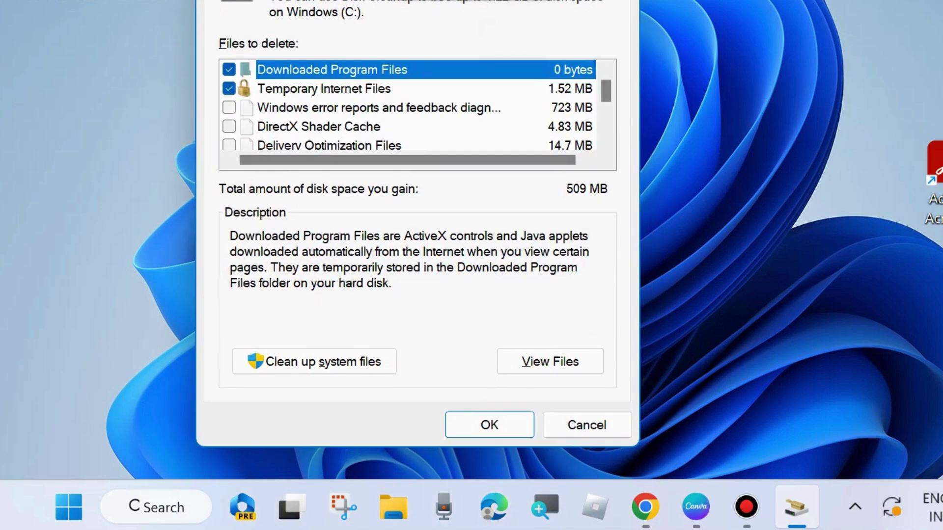
left_click(488, 424)
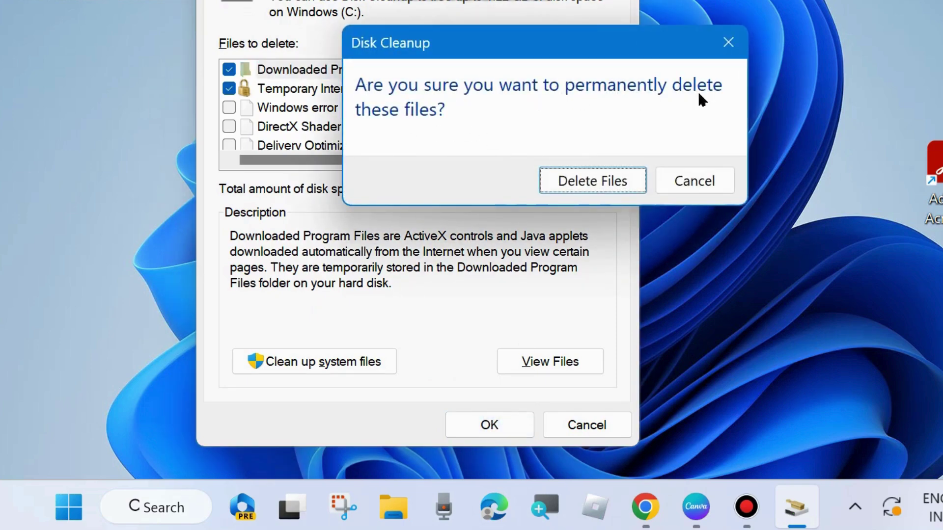
left_click(585, 181)
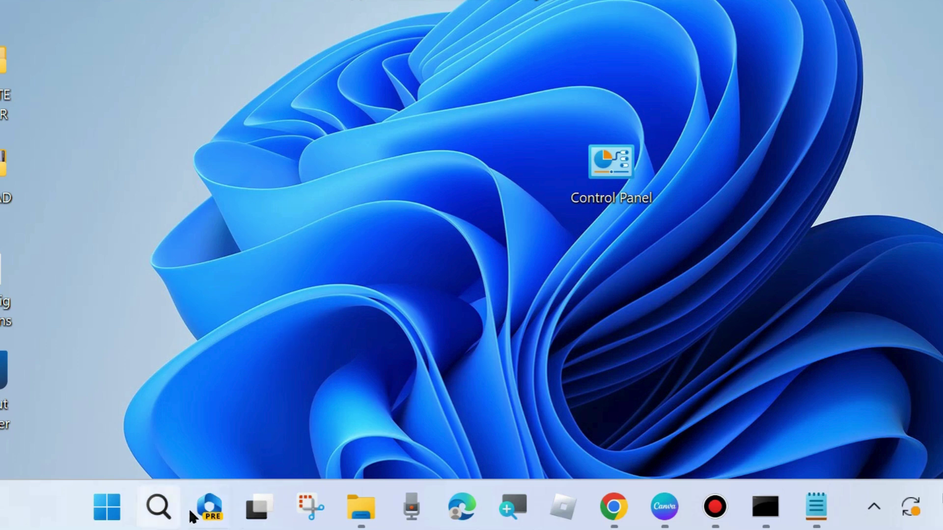
- Launch Command Prompt as administrator from a 'cmd' search and move its window fully into view
left_click(156, 509)
type("cm")
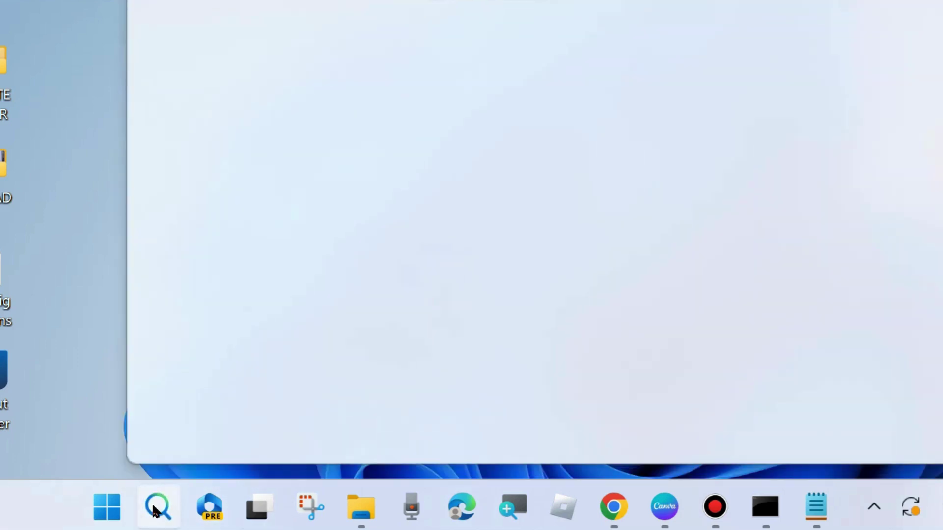
type("d")
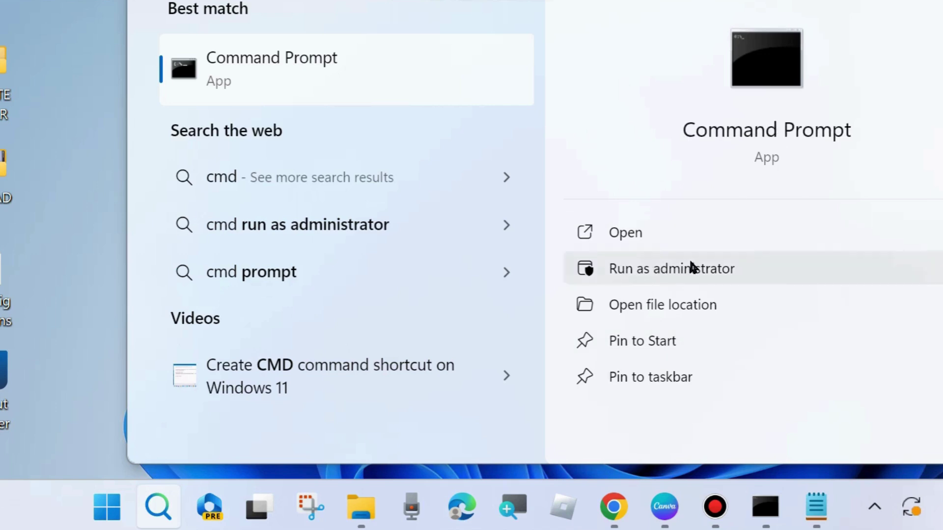
left_click(760, 506)
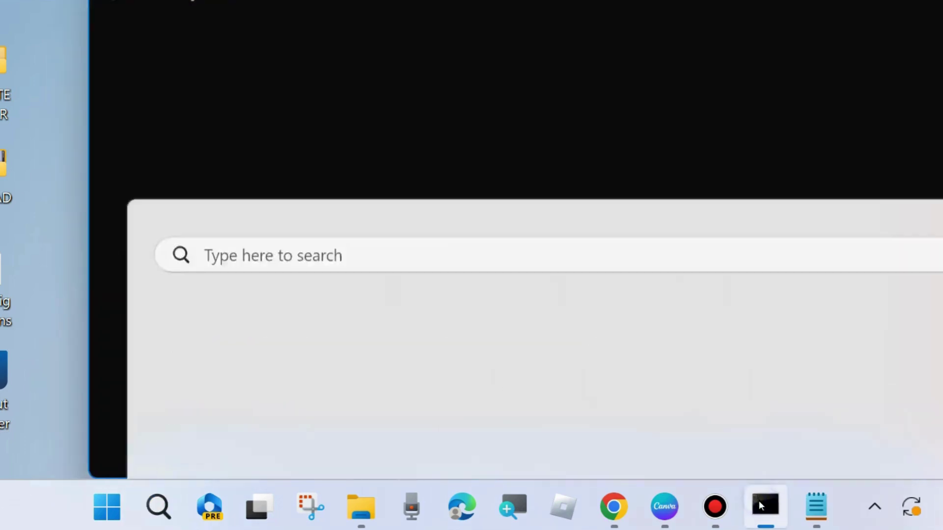
left_click_drag(540, 2, 541, 47)
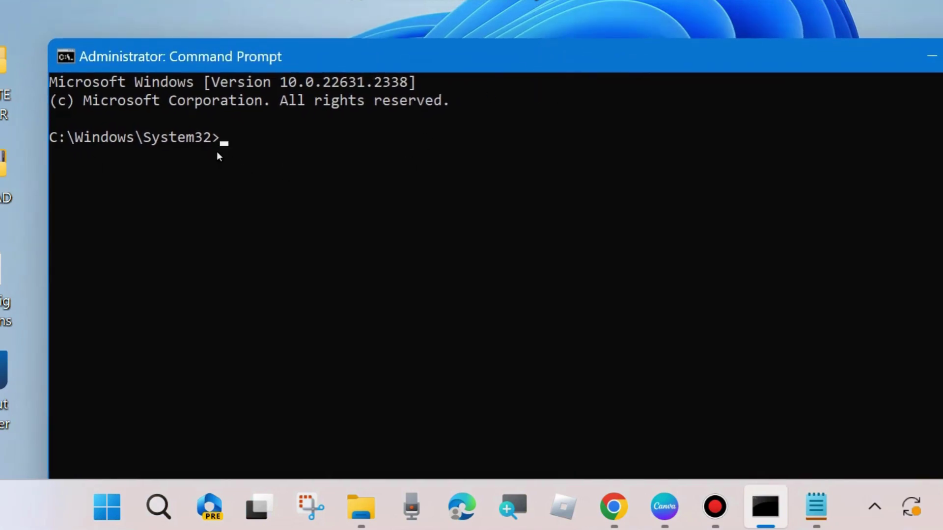
- Review the DISM scanhealth, checkhealth and restorehealth commands in Notepad, then minimize the notes
left_click(816, 505)
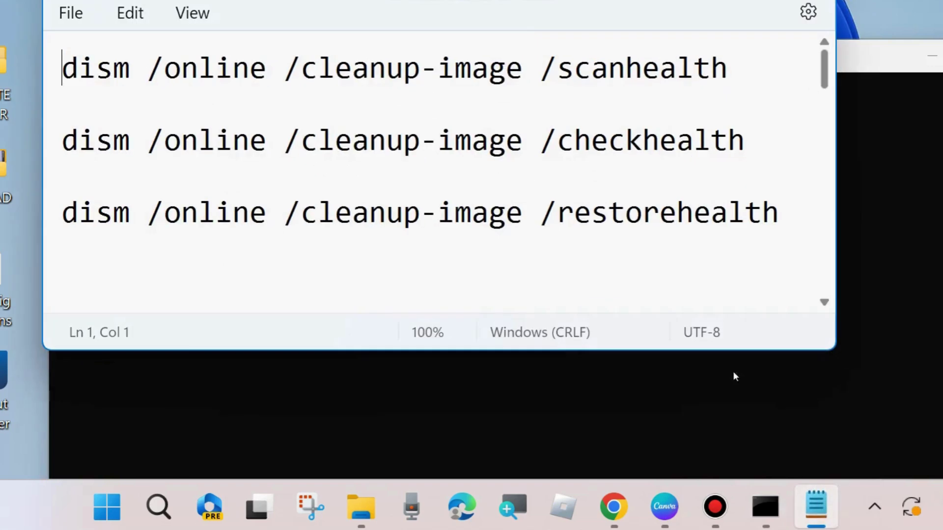
left_click_drag(559, 1, 690, 195)
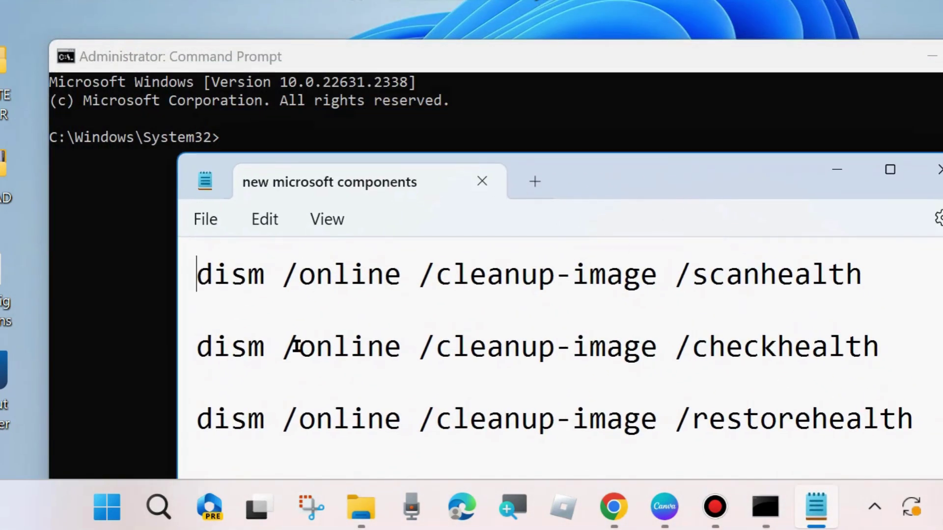
triple_click(179, 284)
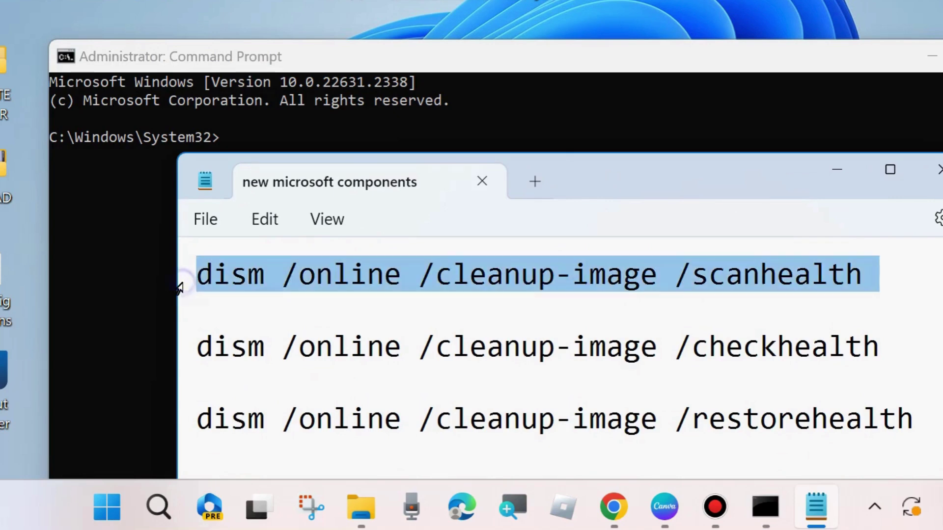
triple_click(182, 351)
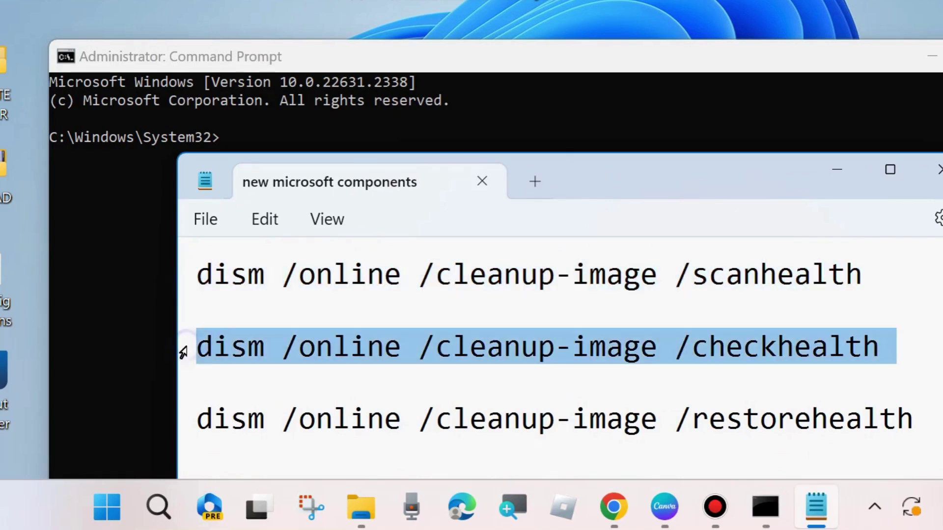
triple_click(189, 430)
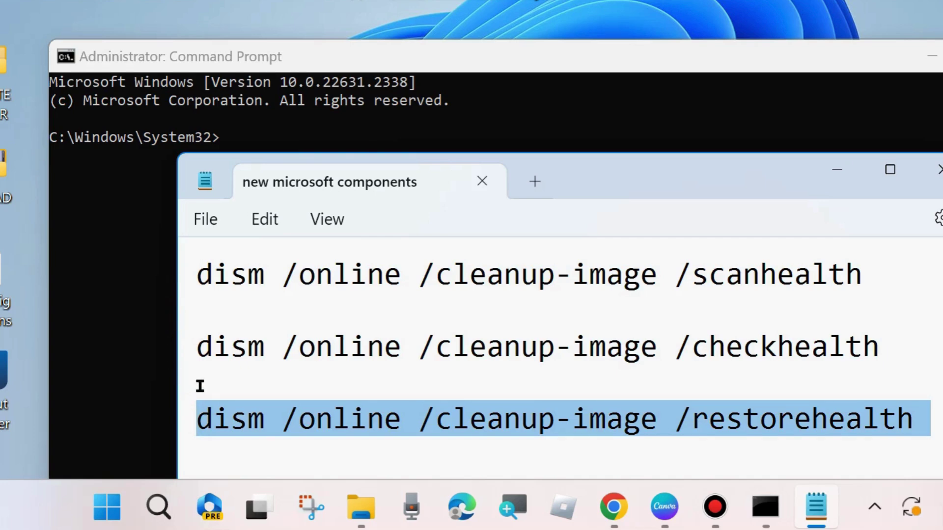
left_click_drag(182, 286, 179, 399)
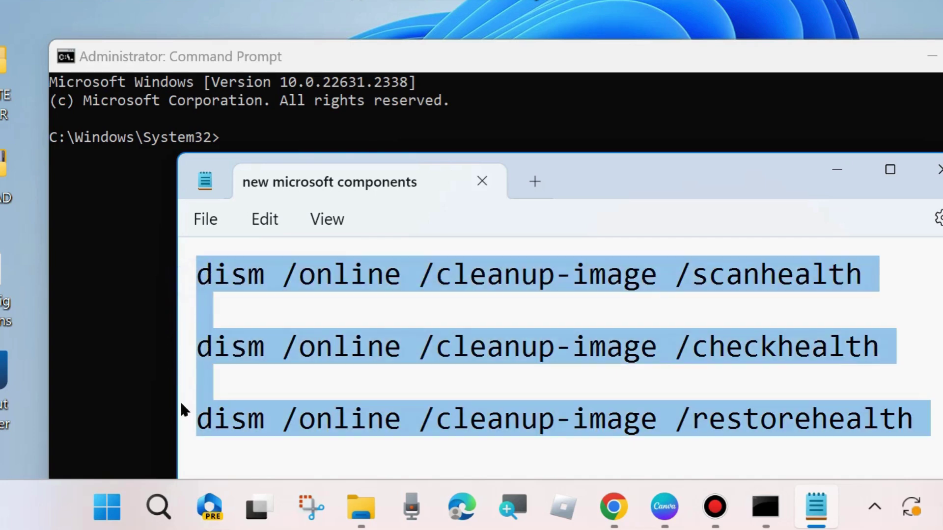
left_click(353, 361)
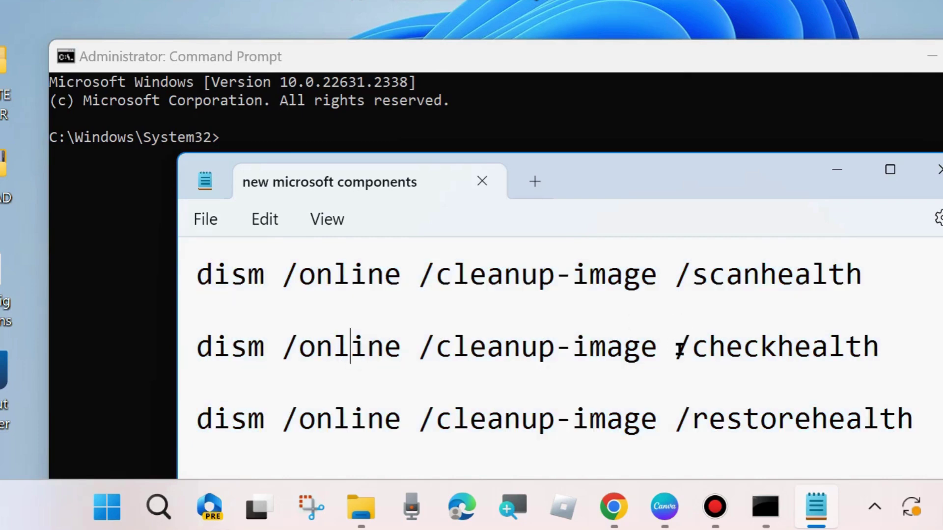
left_click(829, 168)
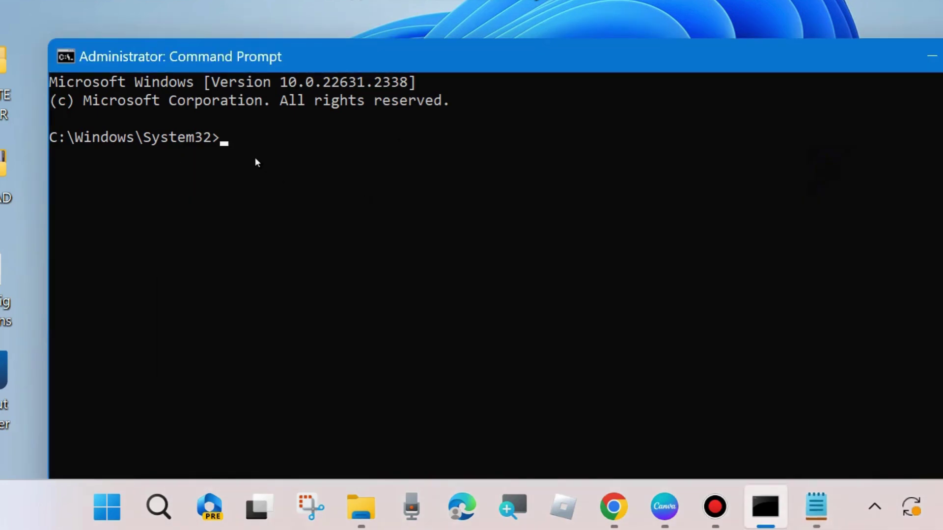
- Enter 'sfc /scannow' at the C:\Windows\System32 prompt without running it
type("sfc /scannow")
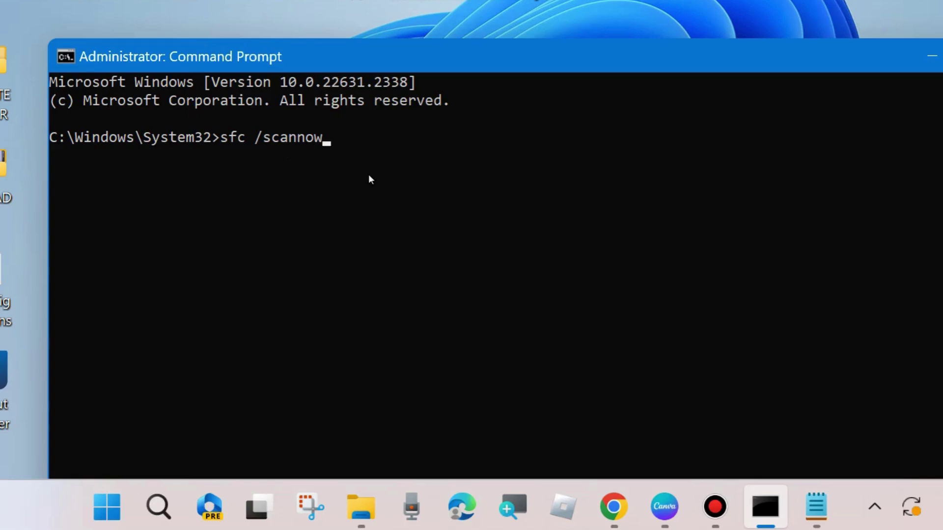
left_click(921, 54)
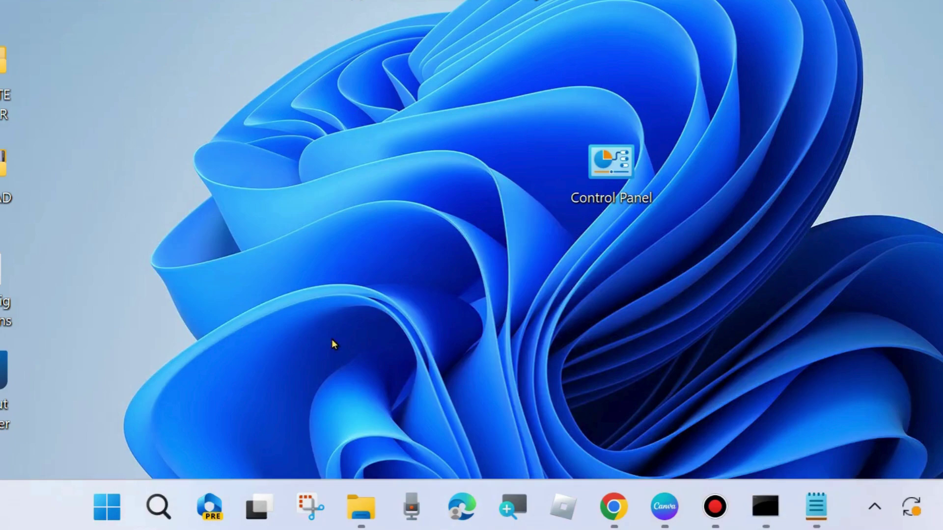
right_click(109, 506)
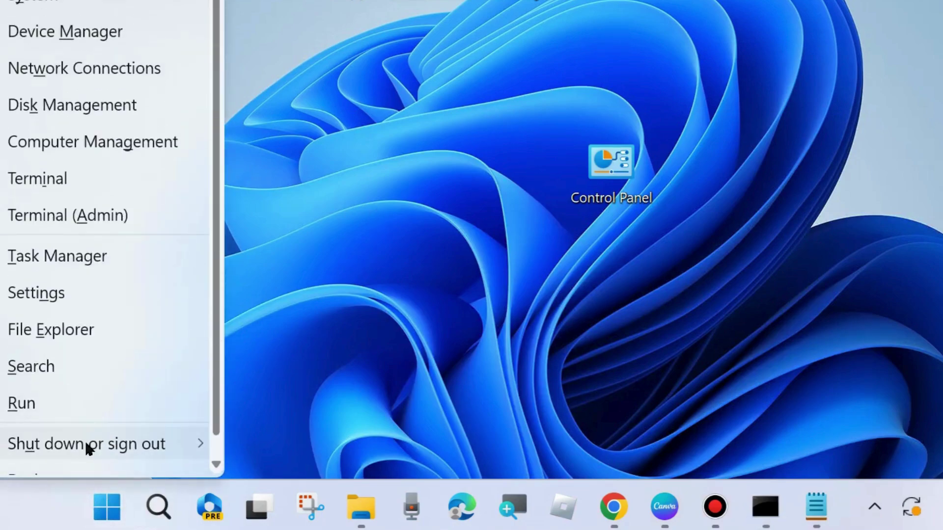
mouse_move(86, 444)
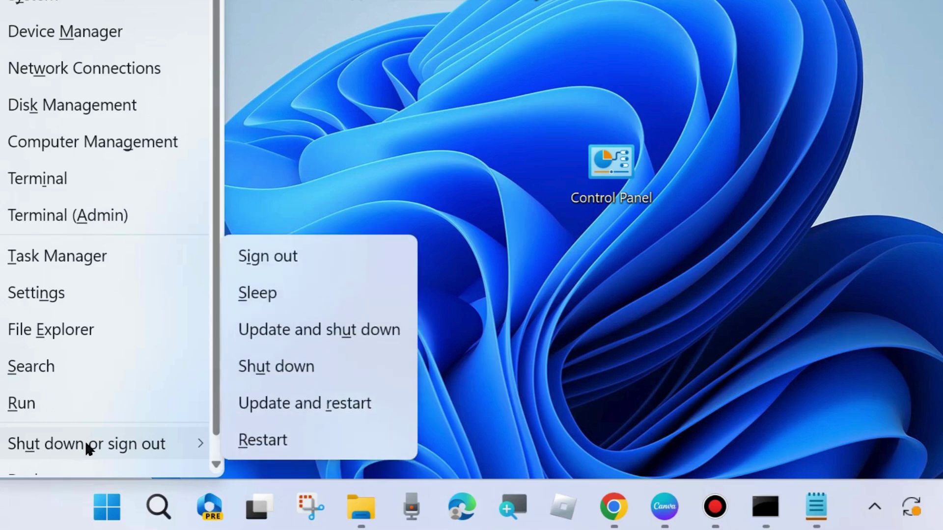
left_click(281, 444)
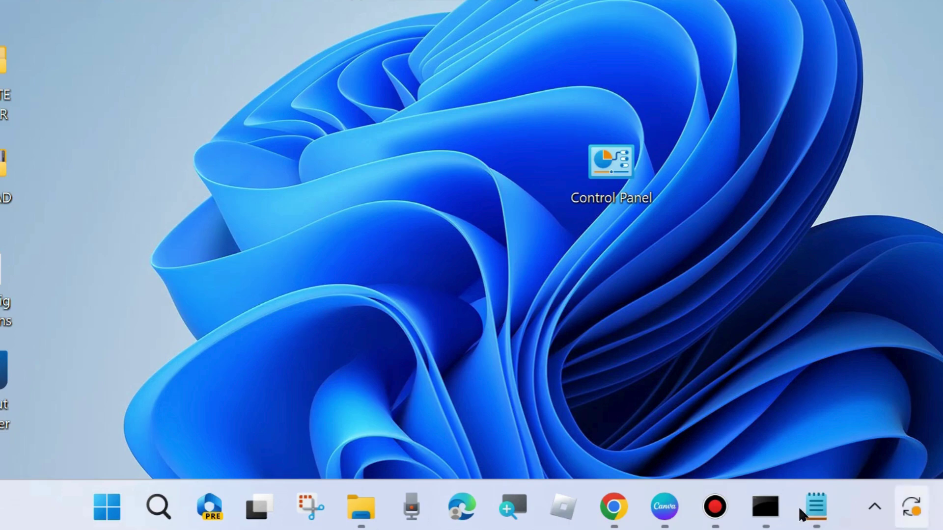
left_click(764, 507)
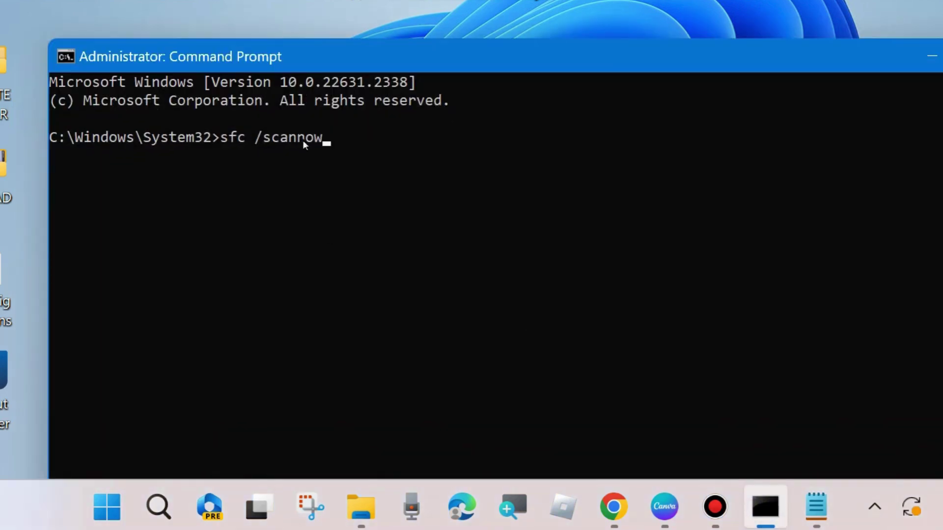
- Erase sfc /scannow and bring back the Notepad notes showing the net stop commands
key("BackSpace")
key("BackSpace")
key("BackSpace")
key("BackSpace")
key("BackSpace")
key("BackSpace")
key("BackSpace")
key("BackSpace")
key("BackSpace")
key("BackSpace")
key("BackSpace")
key("BackSpace")
left_click_drag(481, 57, 457, 25)
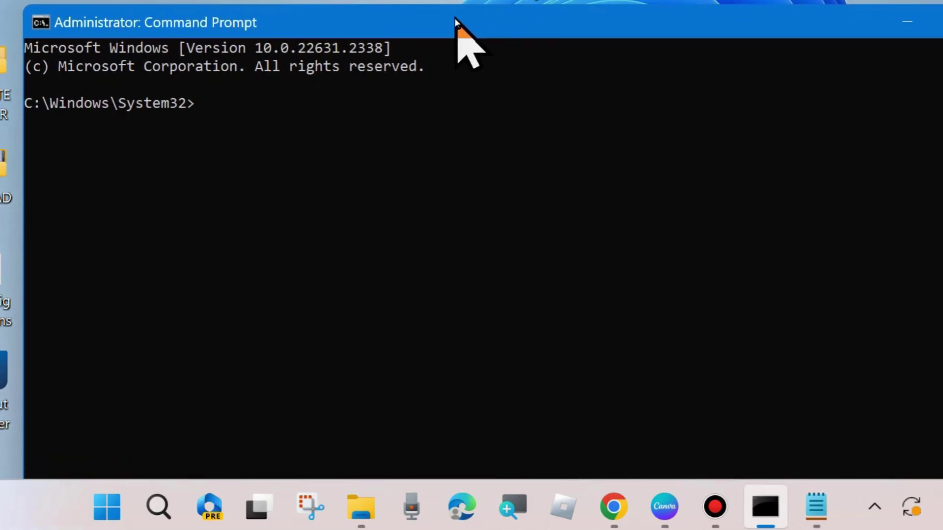
left_click(816, 507)
scroll(520, 342, "down", 3)
scroll(520, 341, "down", 3)
left_click_drag(576, 193, 648, 142)
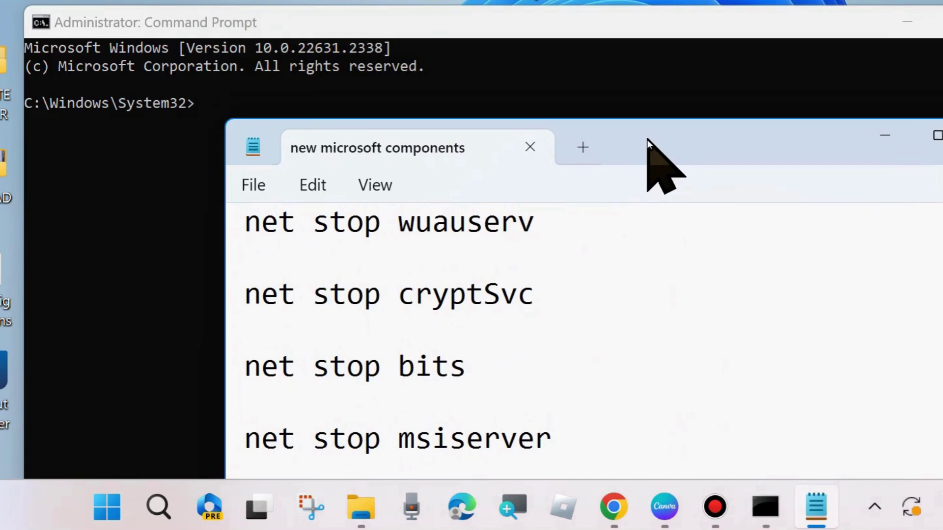
left_click(227, 231)
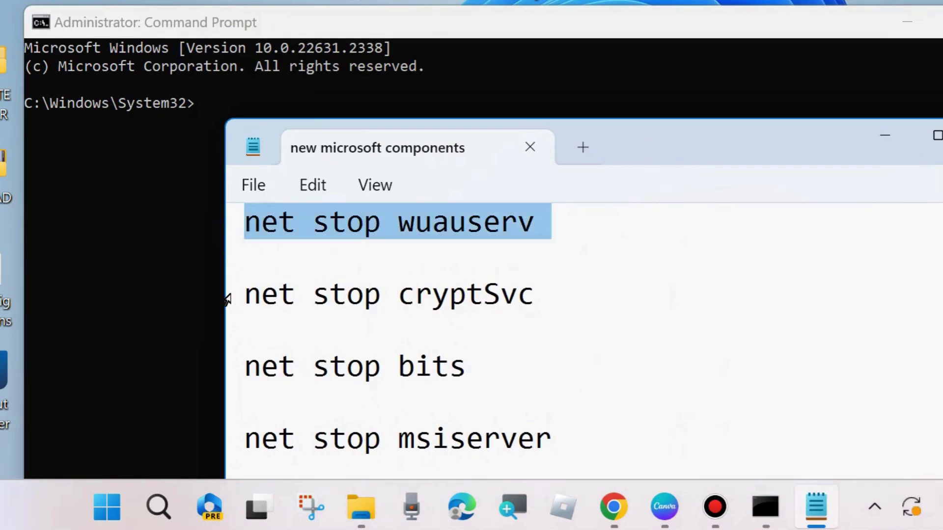
left_click(228, 304)
left_click(234, 373)
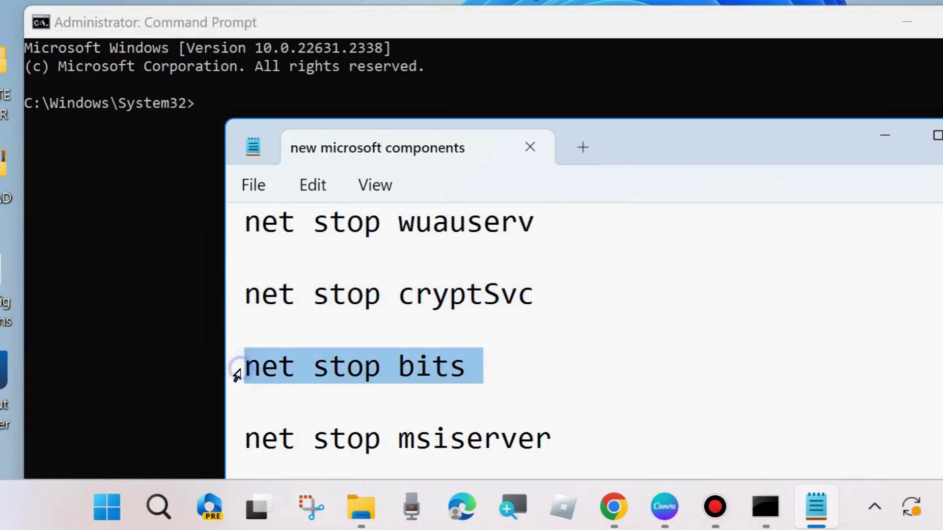
left_click(230, 446)
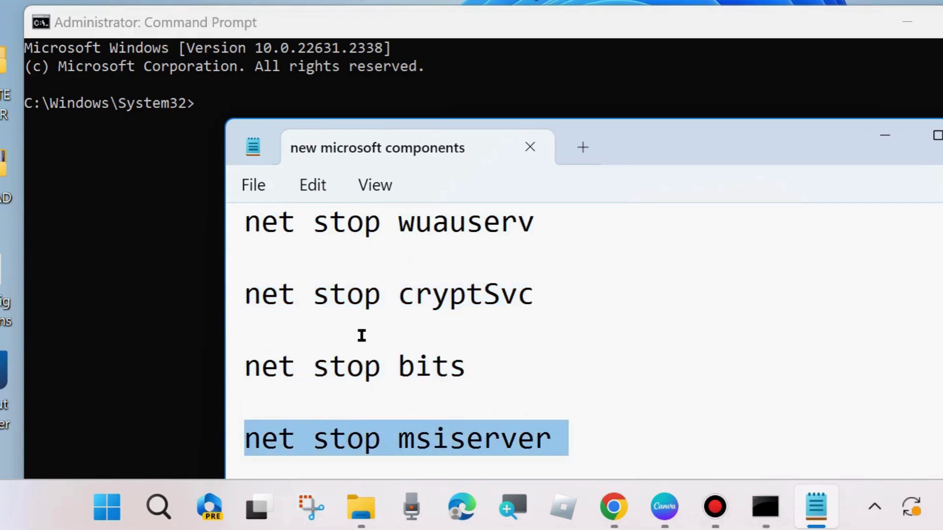
scroll(611, 340, "down", 5)
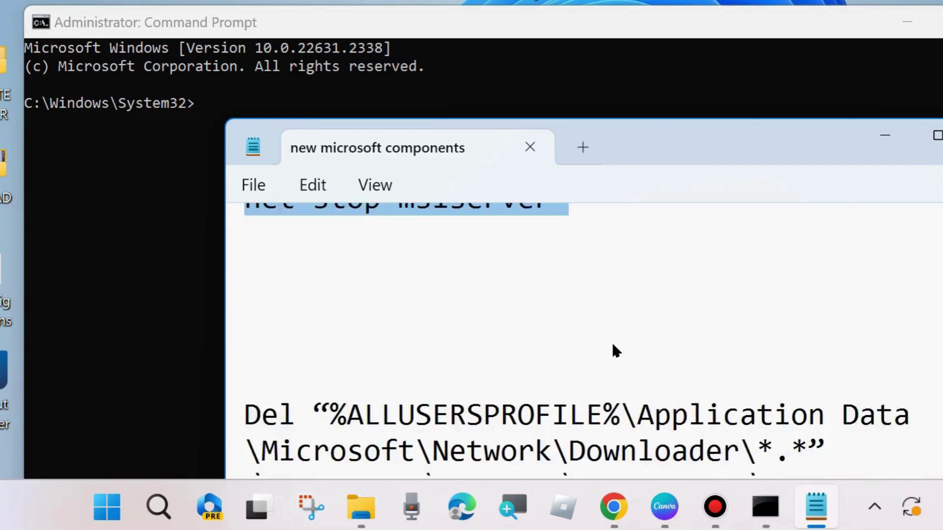
scroll(612, 343, "down", 1)
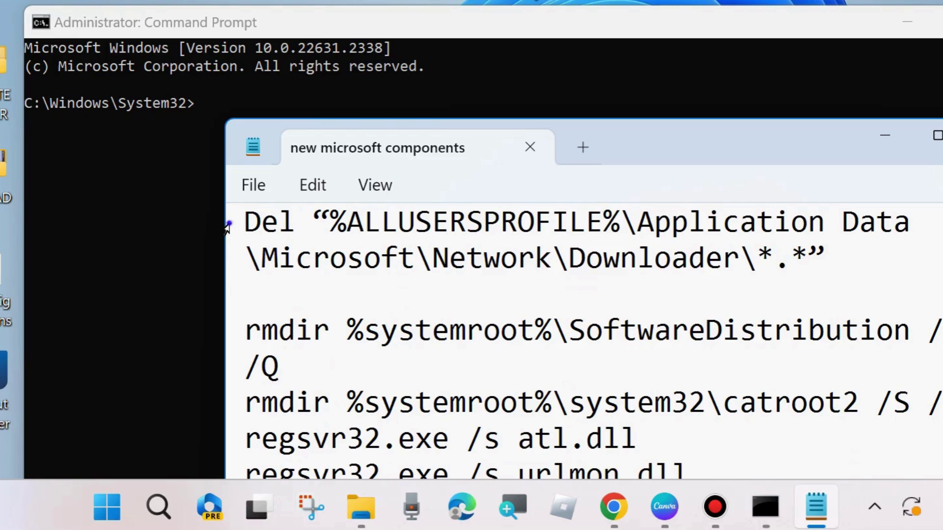
left_click_drag(228, 223, 226, 257)
left_click_drag(228, 330, 397, 349)
scroll(427, 347, "down", 1)
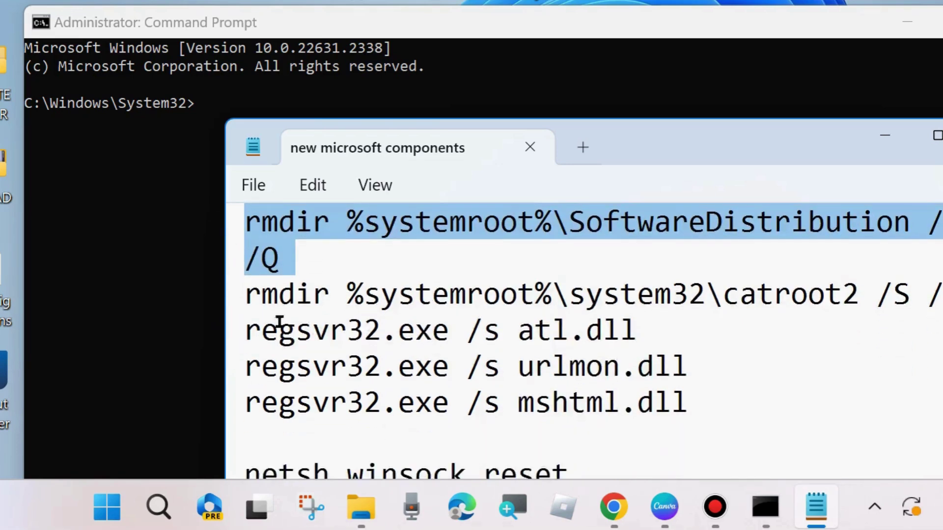
left_click(226, 297)
left_click(230, 332)
left_click(231, 368)
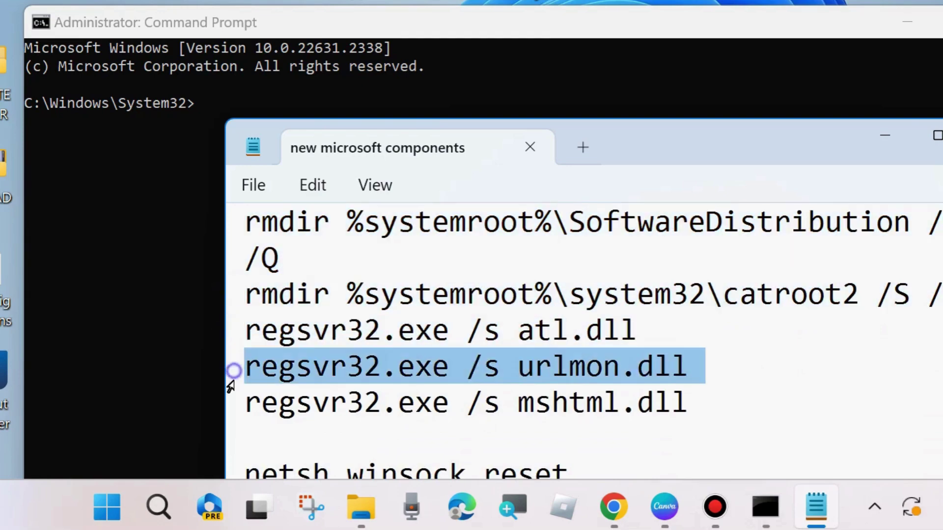
left_click(231, 405)
scroll(378, 388, "down", 2)
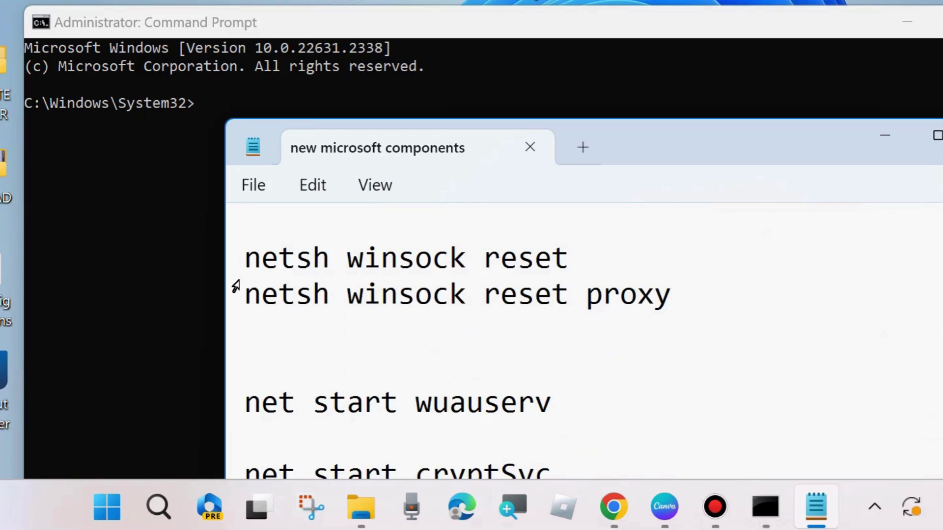
- Highlight the netsh winsock reset and winsock reset proxy lines in the notes
left_click(227, 271)
left_click(236, 299)
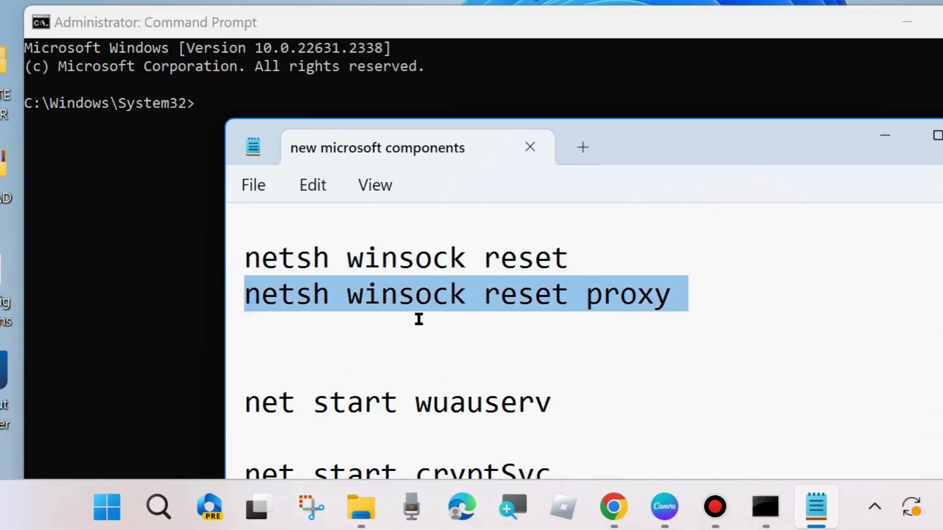
scroll(418, 319, "down", 3)
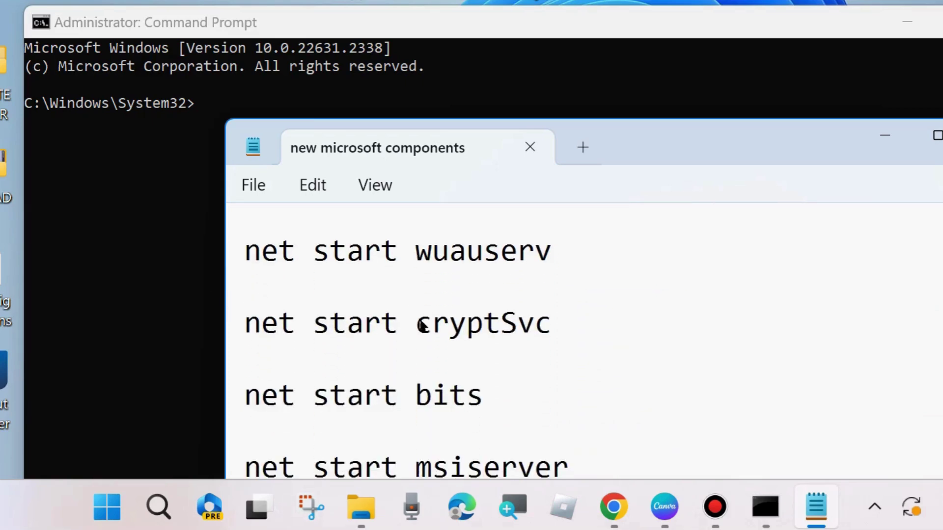
left_click_drag(766, 165, 766, 112)
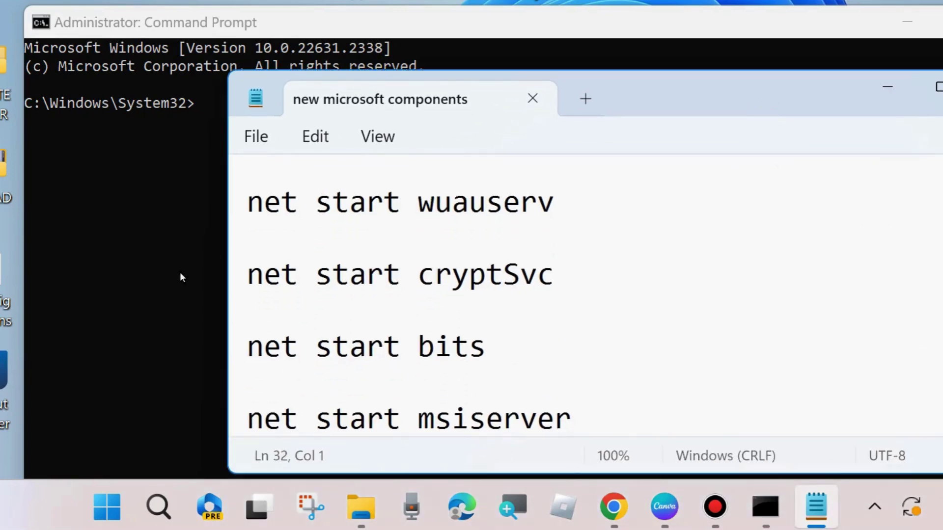
- Highlight the net start lines for wuauserv, cryptSvc, bits and msiserver, then minimize Notepad
left_click(229, 203)
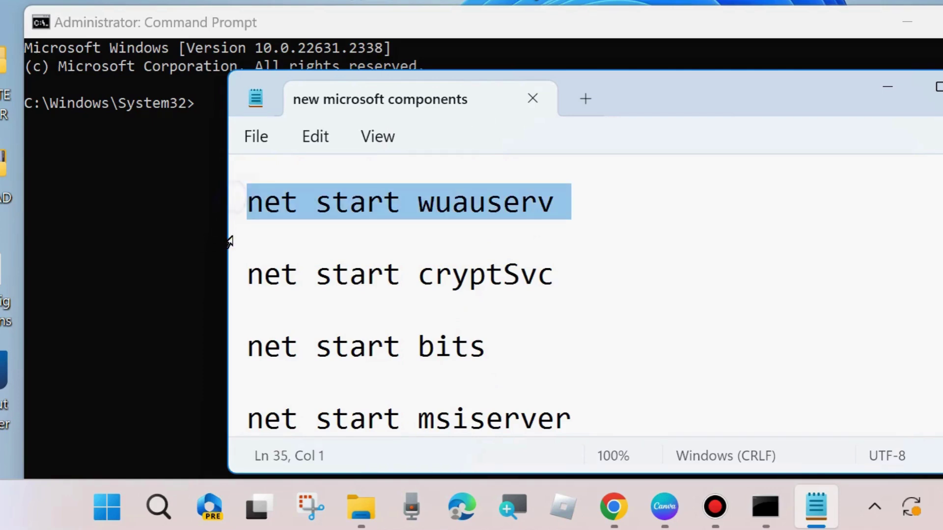
left_click(237, 289)
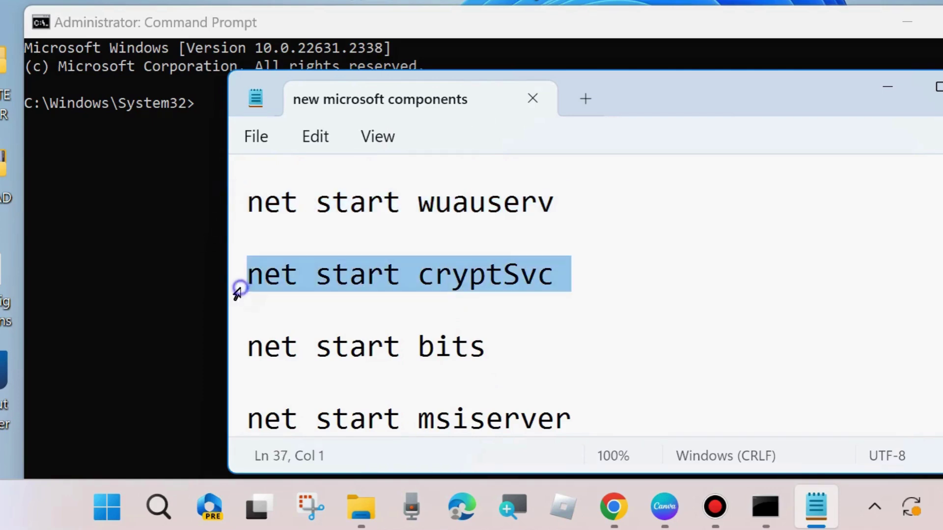
left_click(239, 350)
left_click(239, 419)
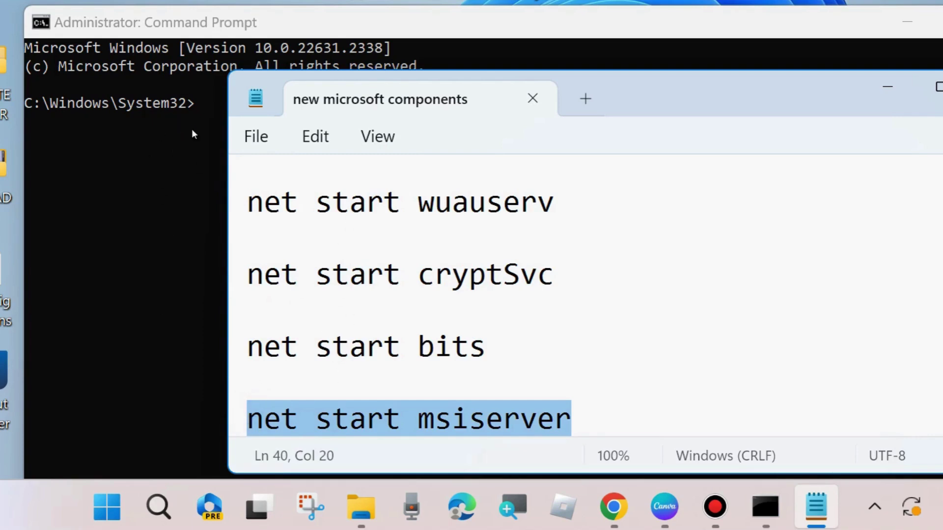
left_click(887, 86)
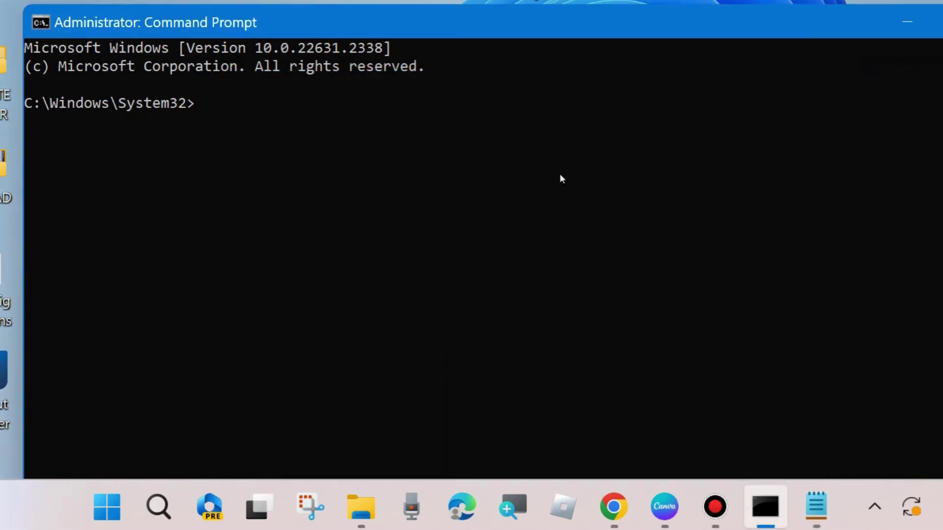
- Minimize the administrator Command Prompt and switch over to Google Chrome
left_click(900, 22)
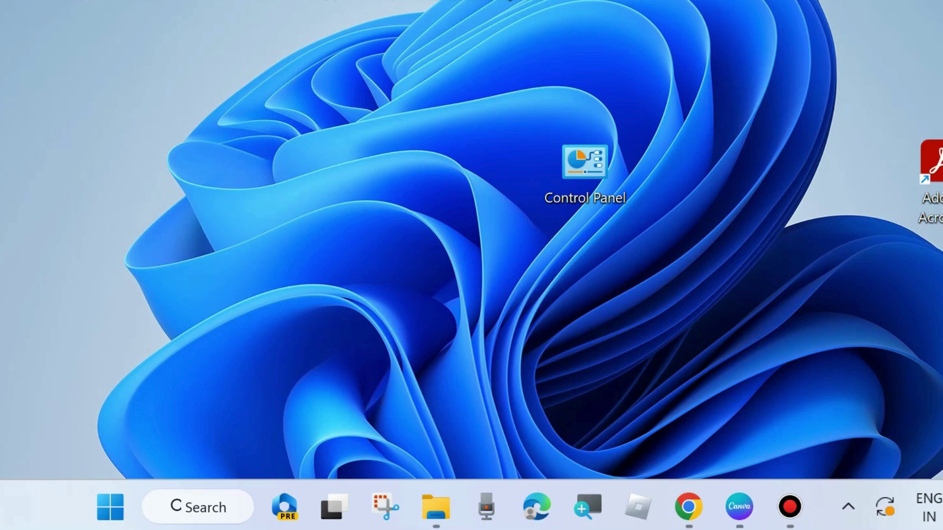
key("alt+Tab")
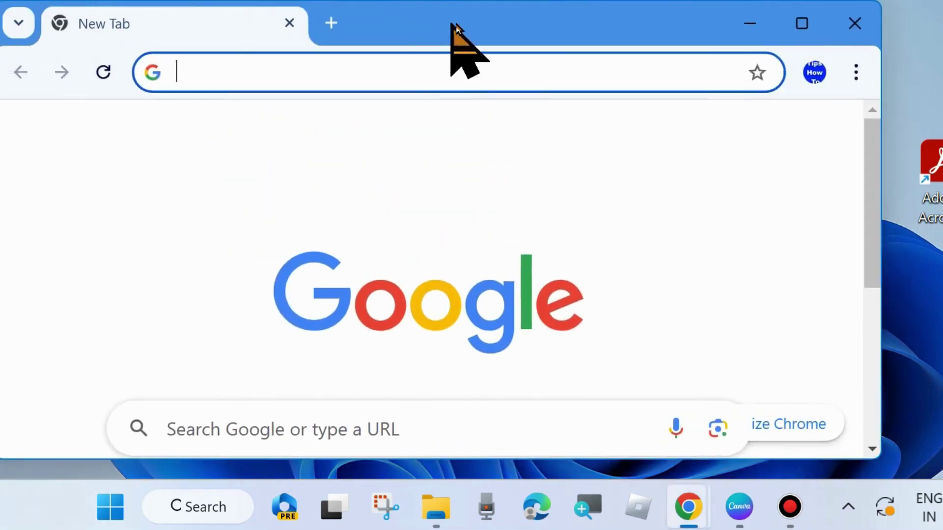
- Google 'microsoft update catalog' and open the catalog.update.microsoft.com site from the results
left_click_drag(451, 28, 462, 54)
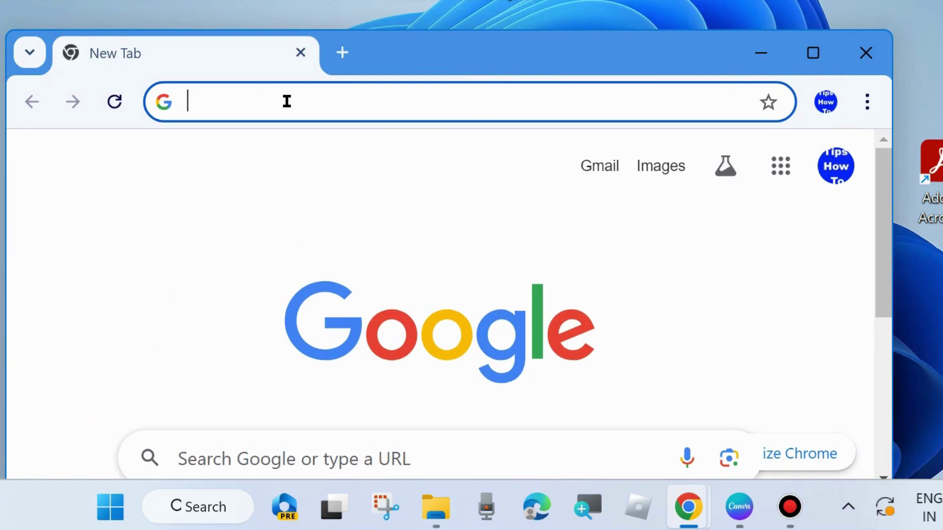
type("microsoft update catalog")
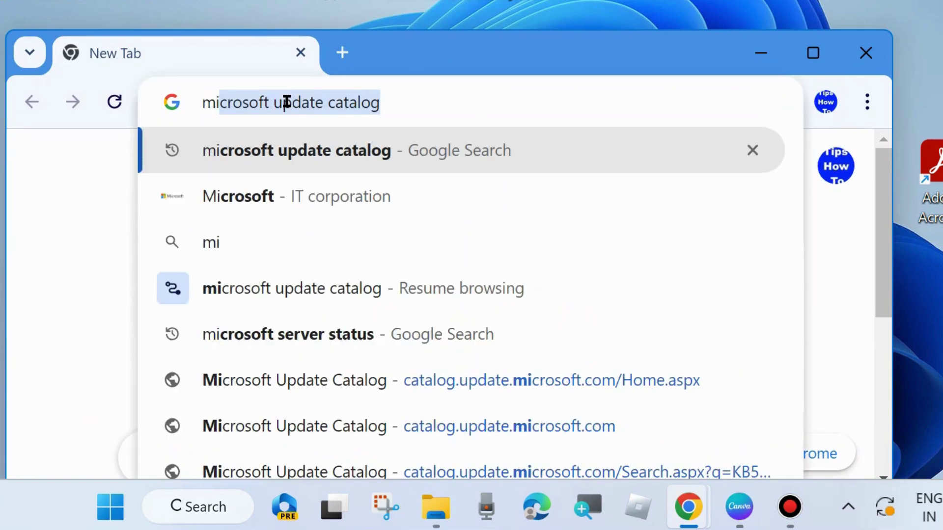
left_click(454, 102)
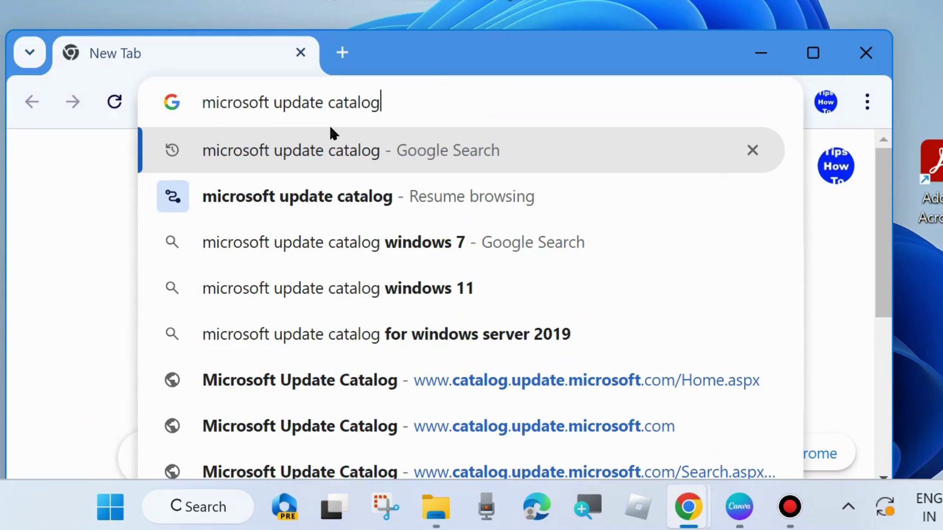
key("Return")
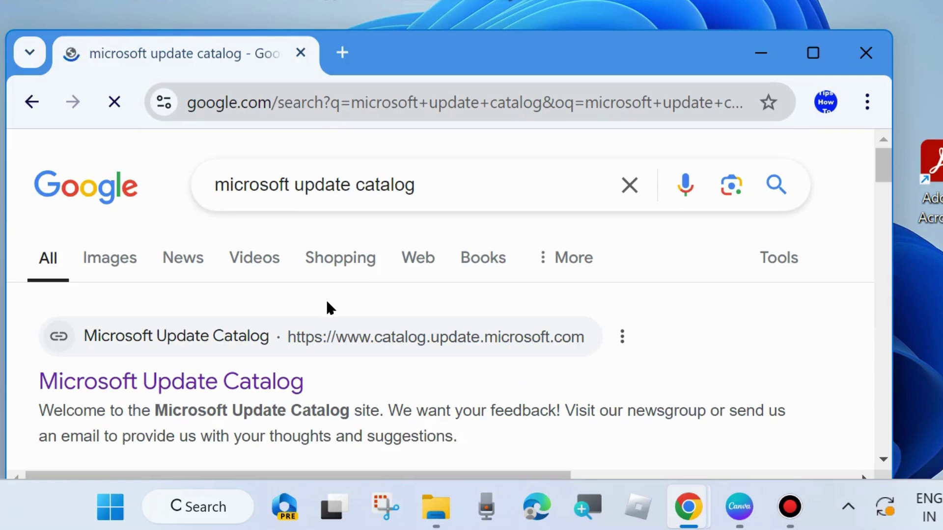
scroll(326, 300, "down", 2)
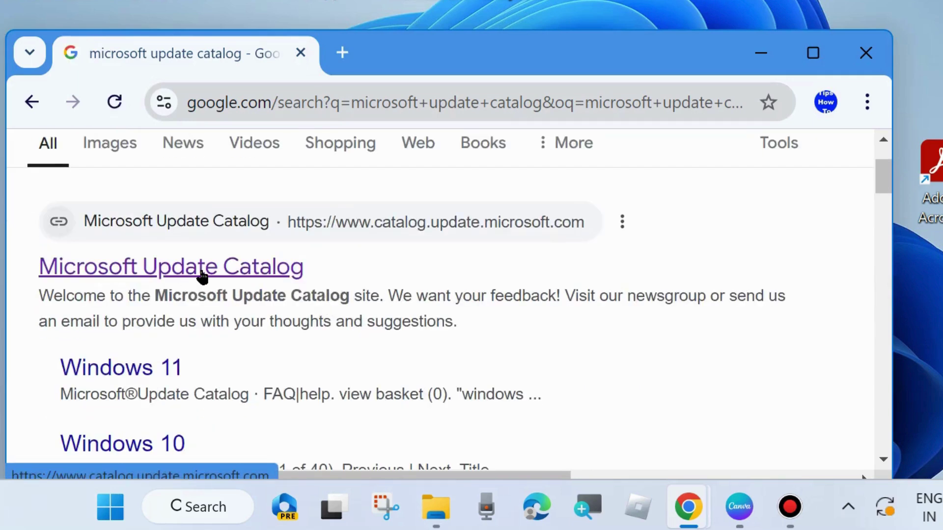
left_click(154, 273)
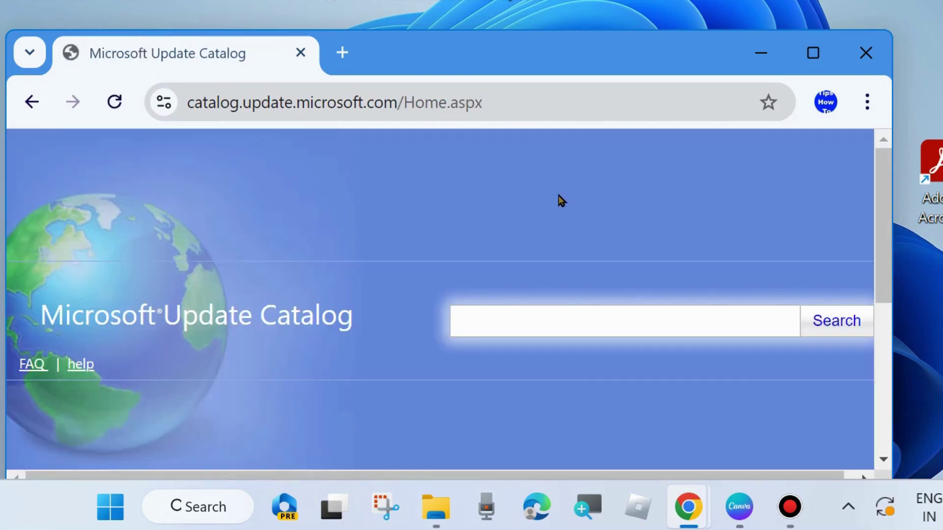
- Search the Microsoft Update Catalog for the pasted update number KB5044285
left_click_drag(528, 64, 516, 39)
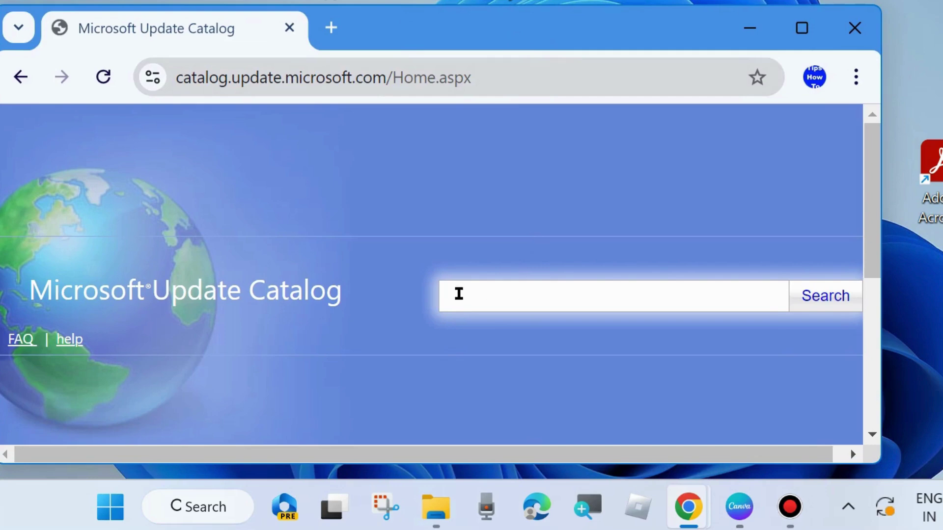
left_click(496, 294)
type("KB5044285")
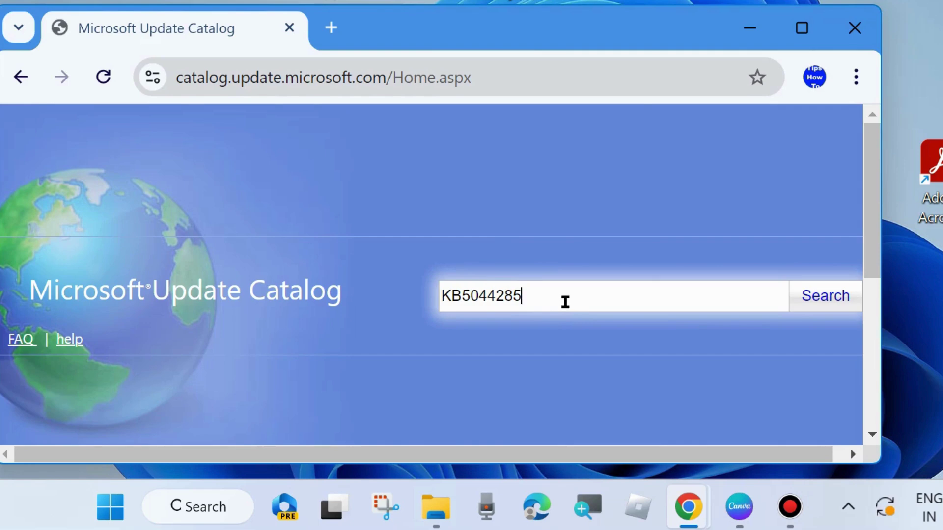
left_click(816, 298)
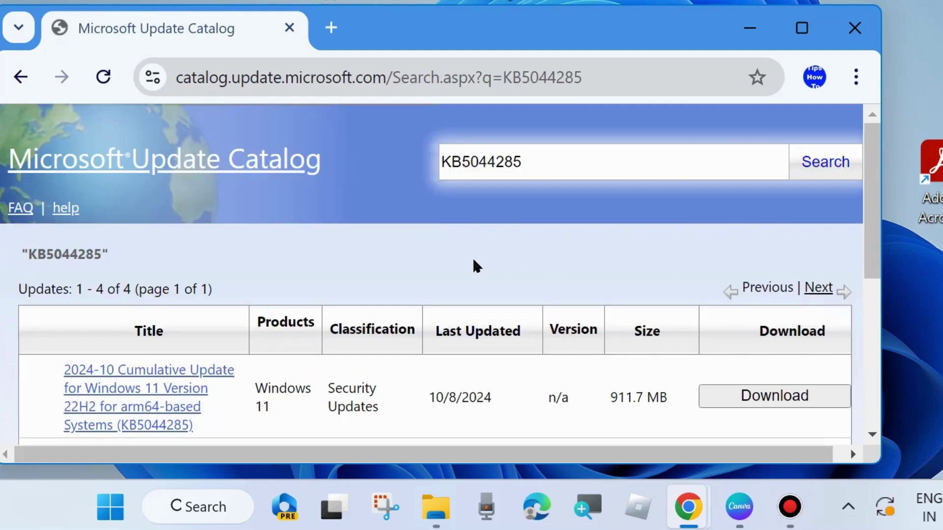
- Scroll through the four 2024-10 Cumulative Update results for KB5044285, then close Chrome
scroll(474, 265, "down", 5)
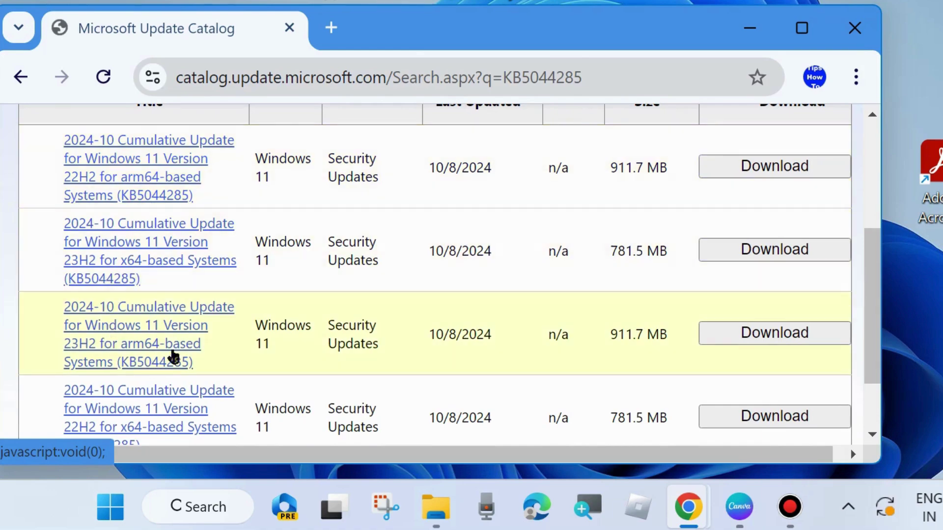
scroll(173, 357, "down", 2)
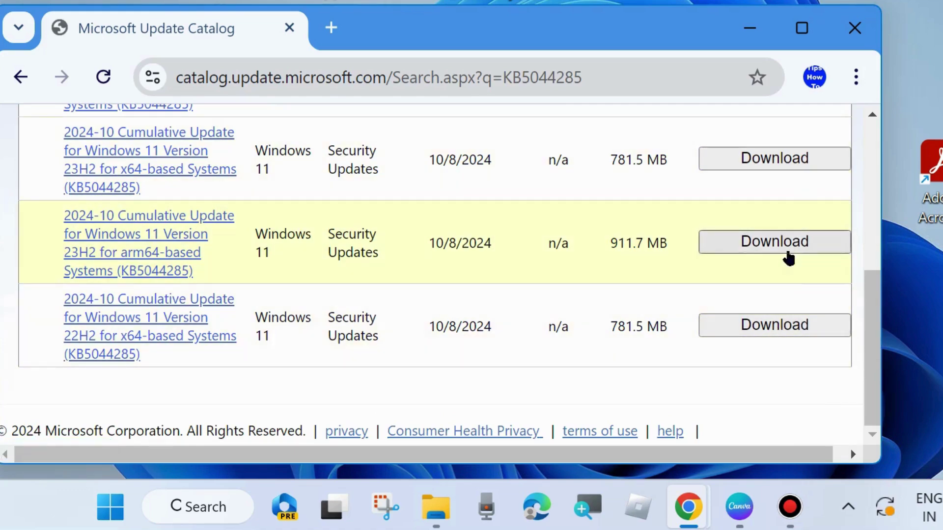
scroll(786, 256, "up", 5)
scroll(788, 257, "down", 5)
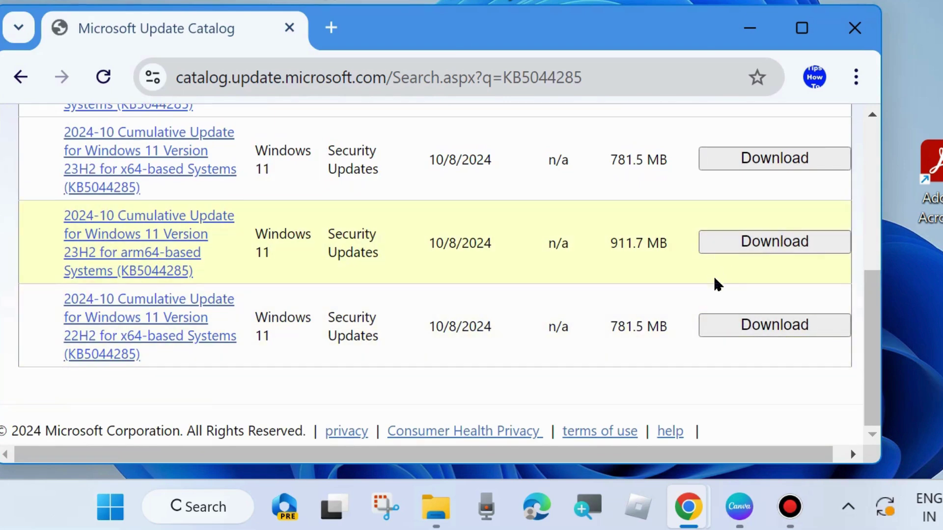
left_click(855, 30)
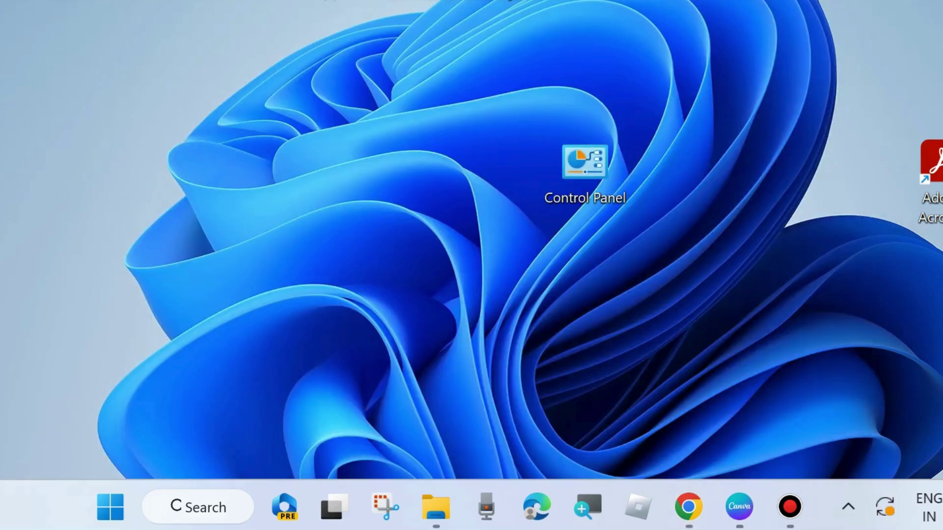